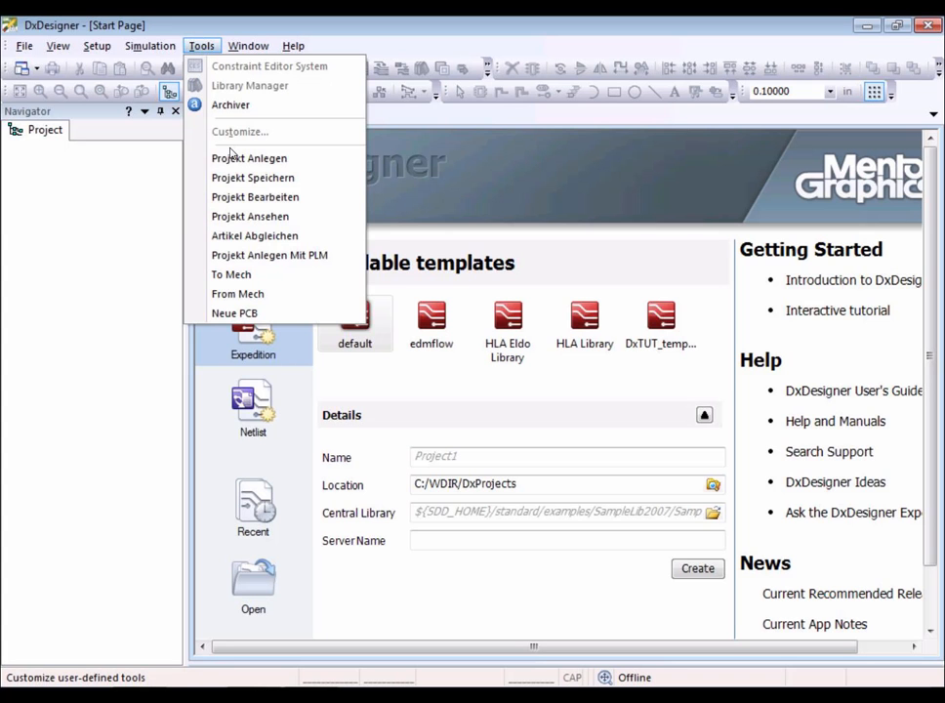
Create a new project named Video from the DxTutorial schematic template and master board.
{"action": "left_click", "coordinate": [232, 159]}
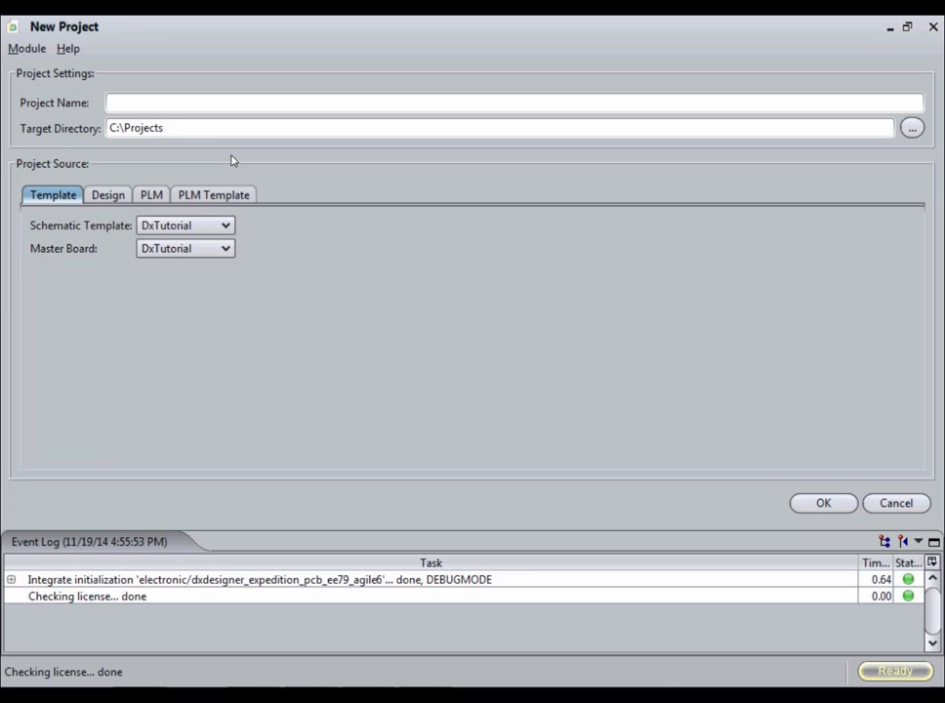
{"action": "type", "text": "Video"}
{"action": "left_click", "coordinate": [110, 197]}
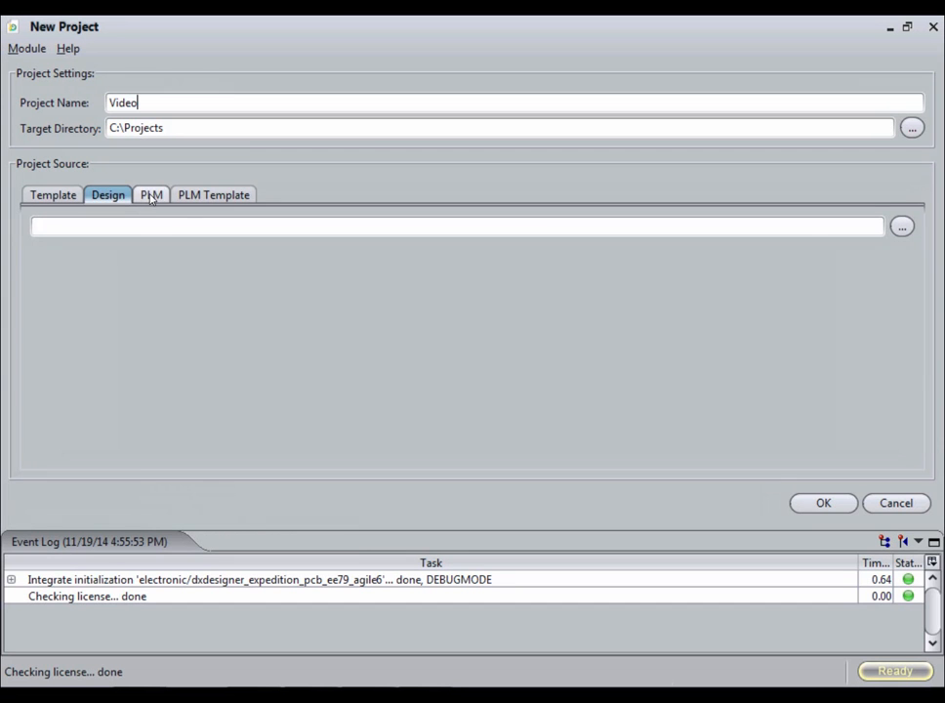
{"action": "left_click", "coordinate": [152, 196]}
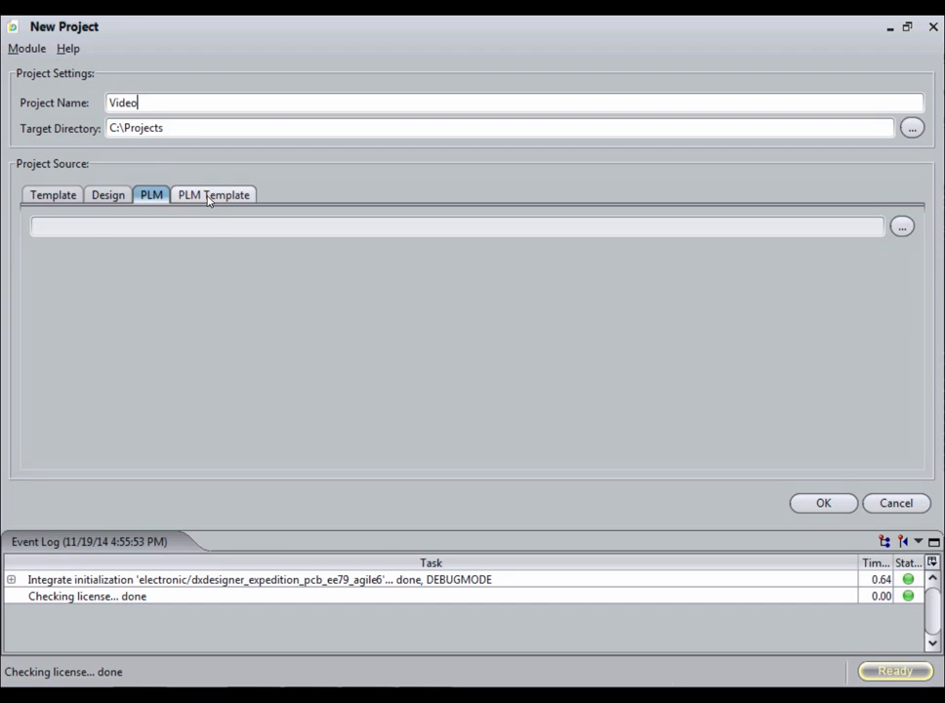
{"action": "left_click", "coordinate": [208, 198]}
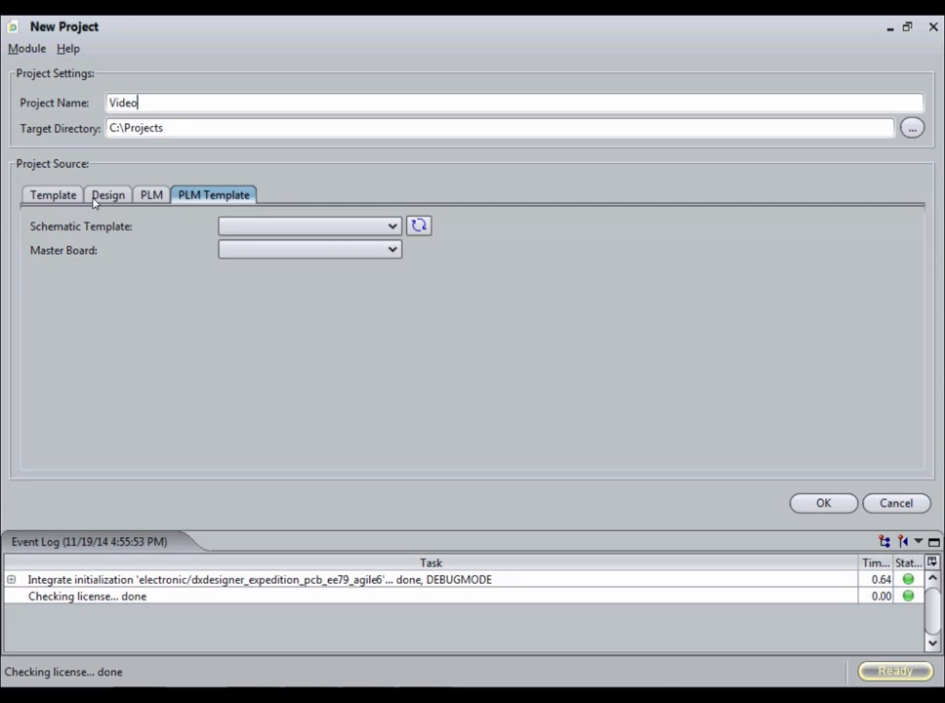
{"action": "left_click", "coordinate": [76, 196]}
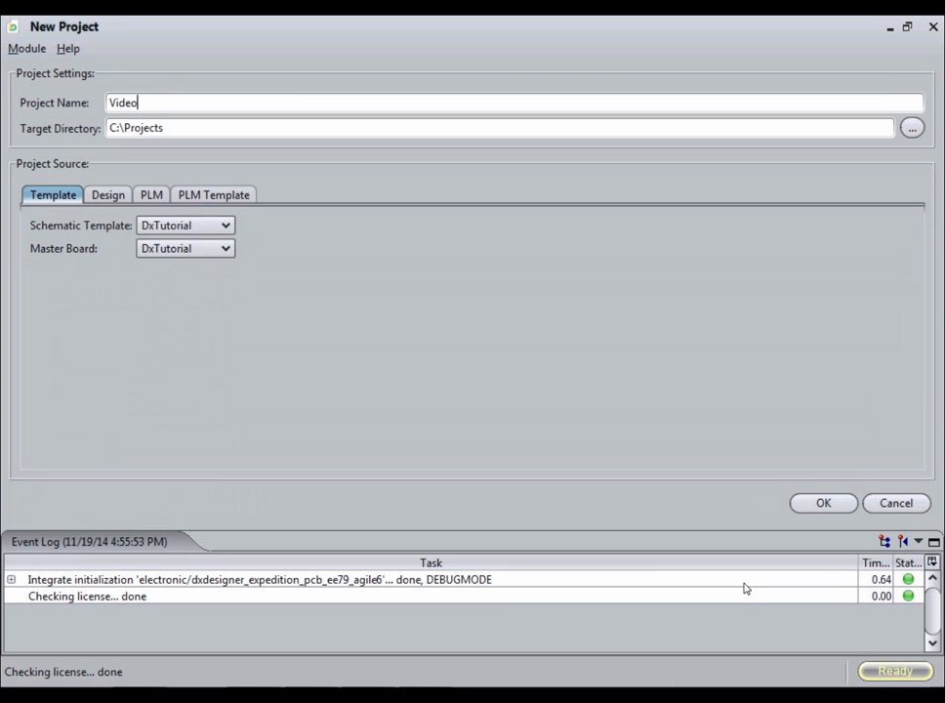
{"action": "left_click", "coordinate": [848, 503]}
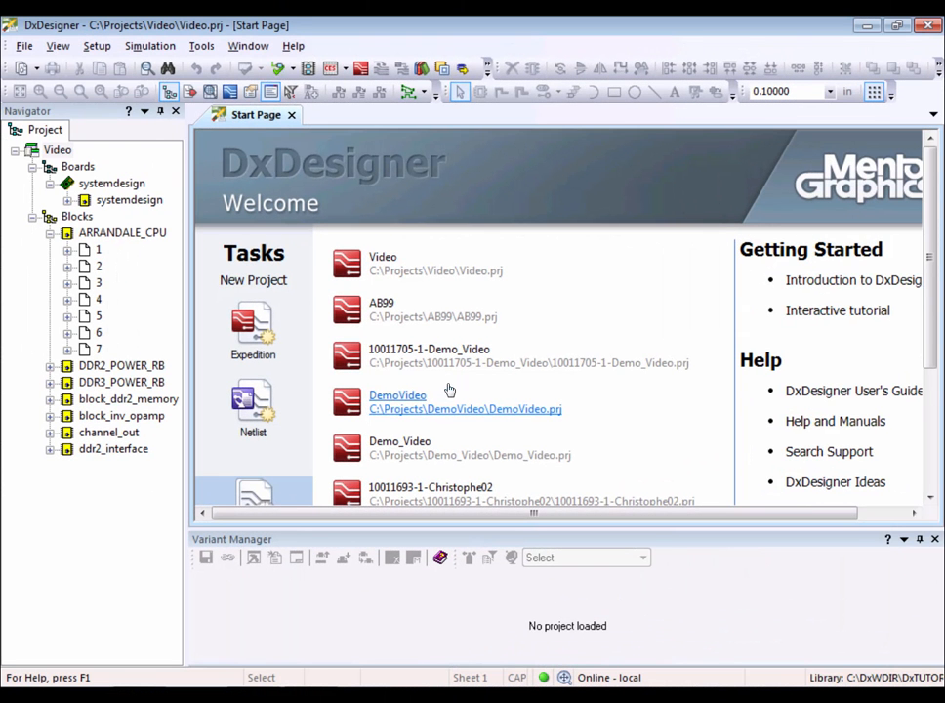
Open the systemdesign schematic, push into the DDR2_INTERFACE block to view its sheet, then close it.
{"action": "double_click", "coordinate": [136, 200]}
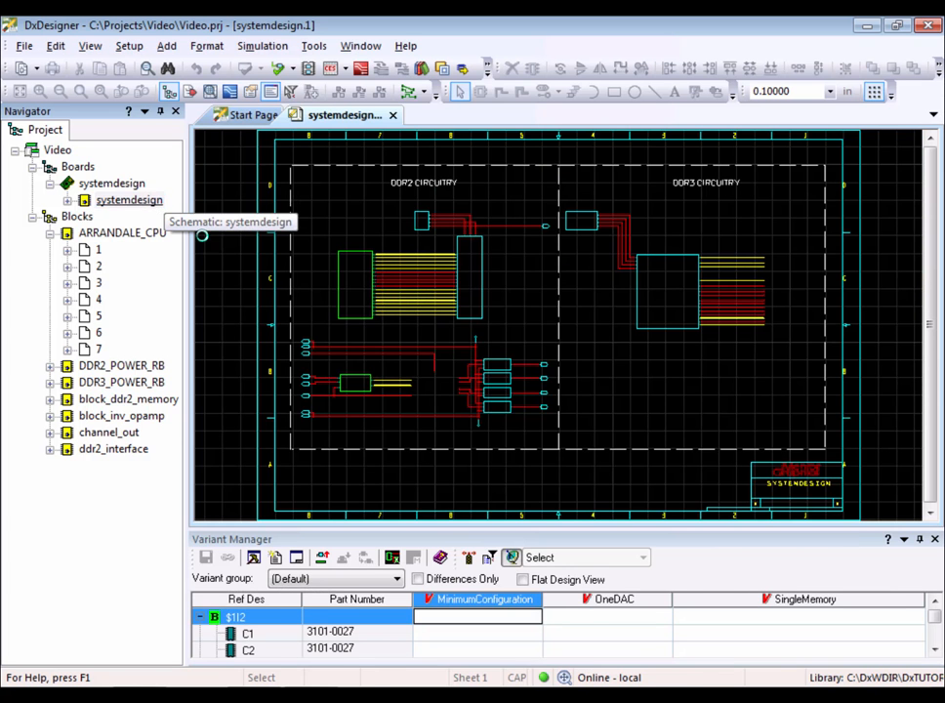
{"action": "right_click", "coordinate": [353, 288]}
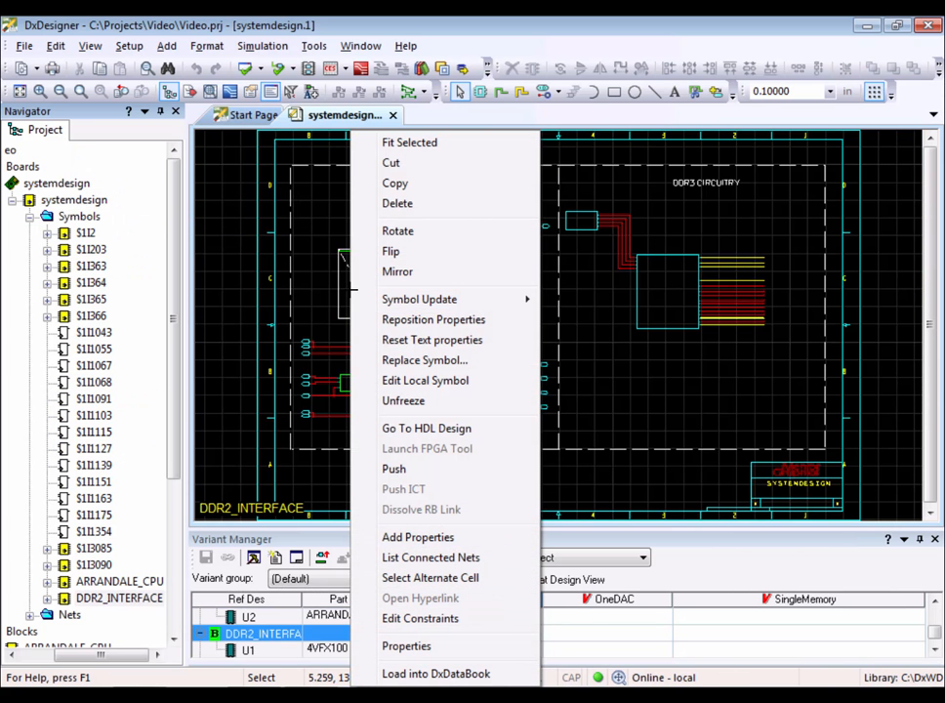
{"action": "left_click", "coordinate": [410, 470]}
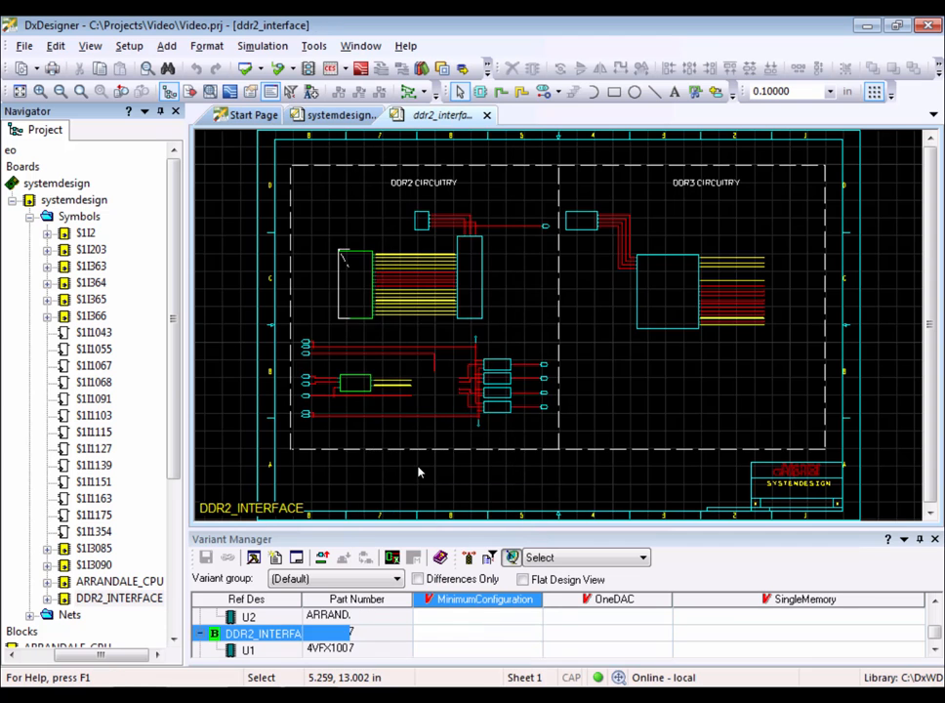
{"action": "left_click", "coordinate": [486, 114]}
{"action": "left_click", "coordinate": [90, 200]}
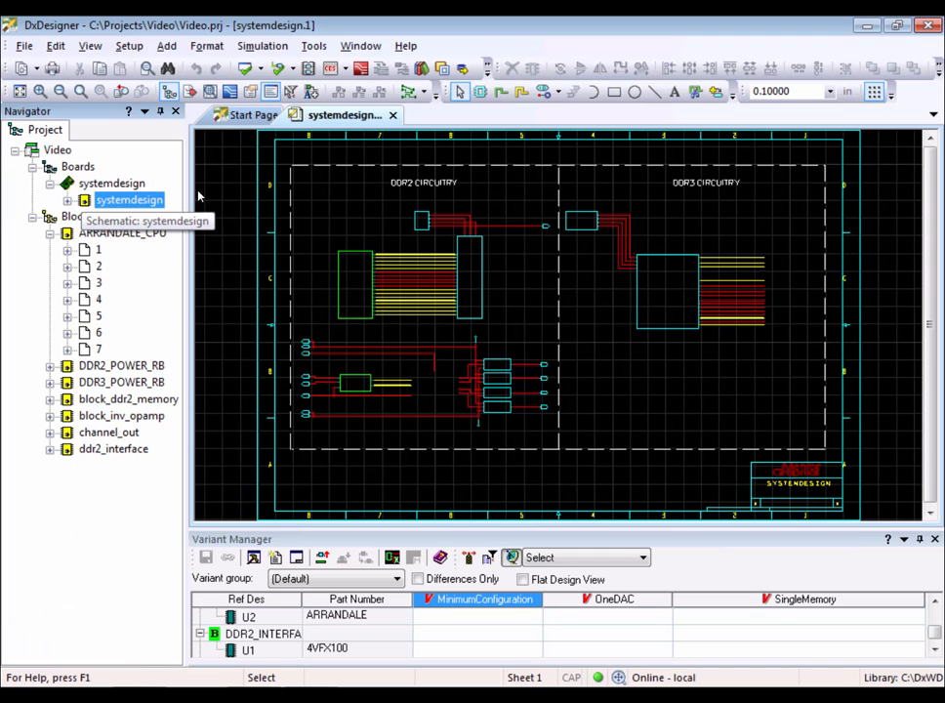
Open the board in Expedition PCB to view it, then exit without saving changes.
{"action": "left_click", "coordinate": [360, 68]}
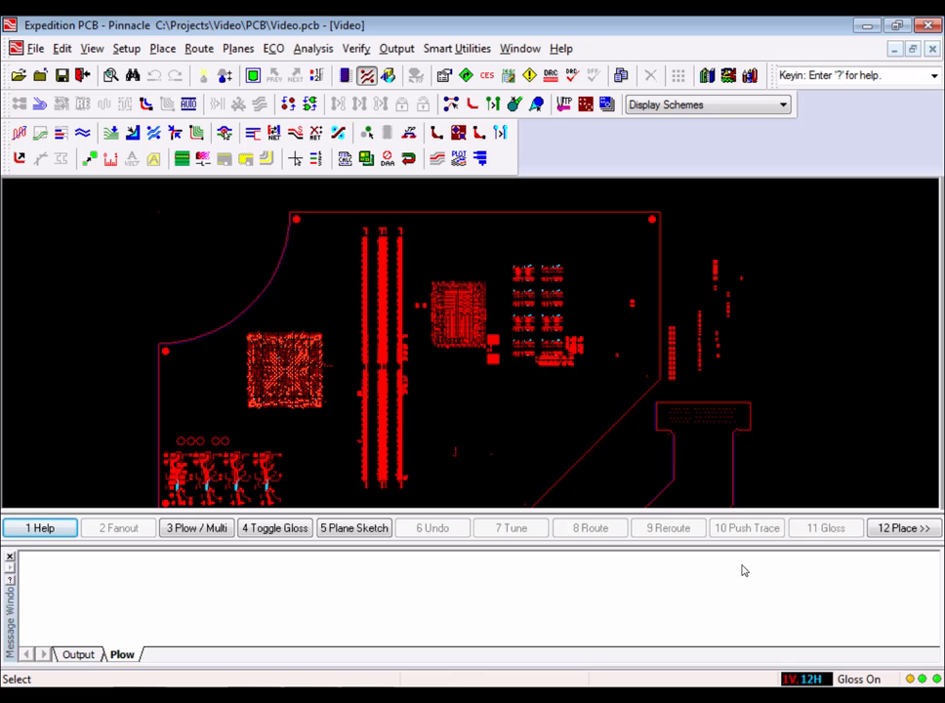
{"action": "left_click", "coordinate": [8, 558]}
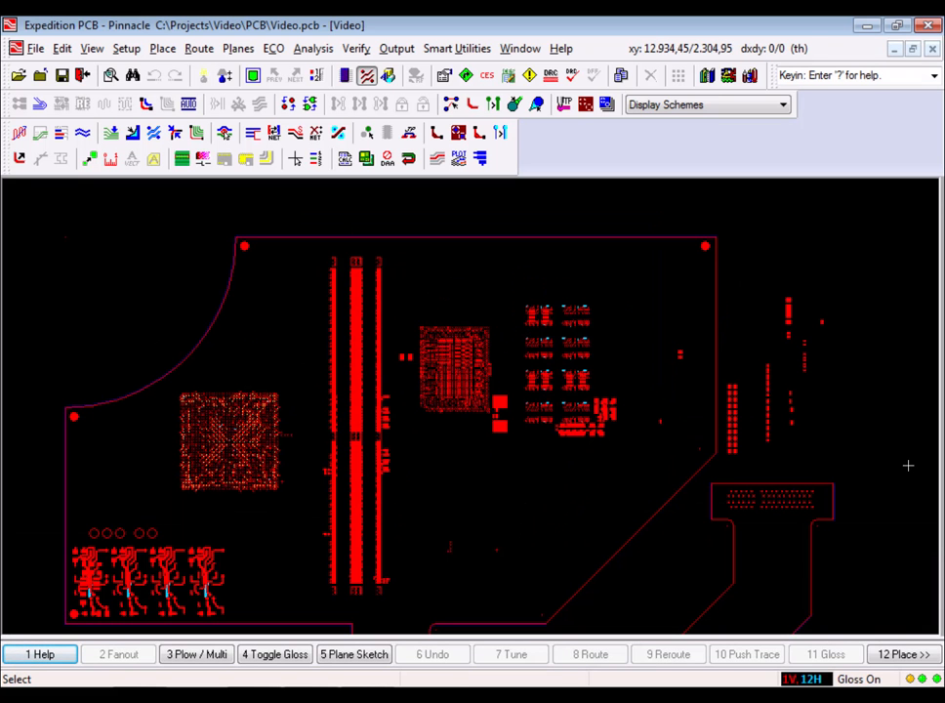
{"action": "left_click", "coordinate": [928, 26]}
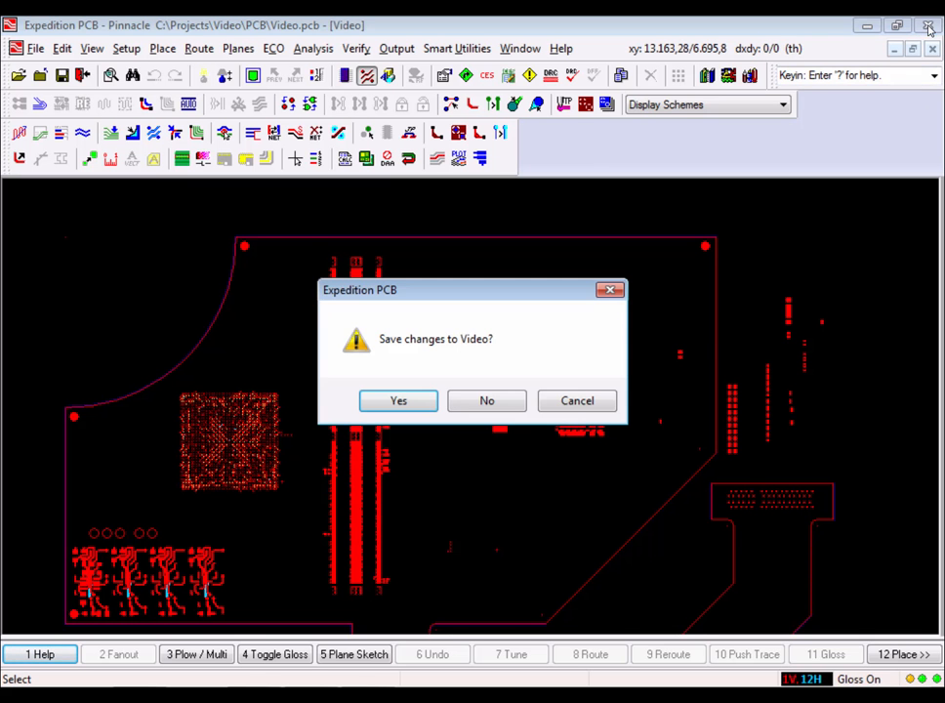
{"action": "left_click", "coordinate": [463, 406]}
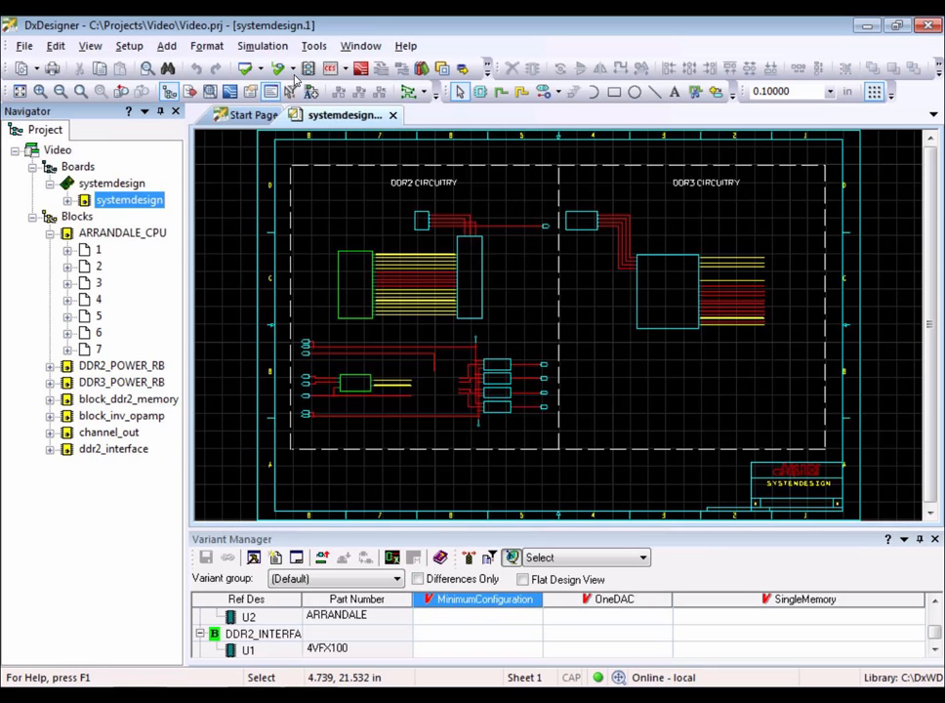
Start the Projekt Speichern design push, create the Innovation document, and create all PLM items with Upload All.
{"action": "left_click", "coordinate": [313, 46]}
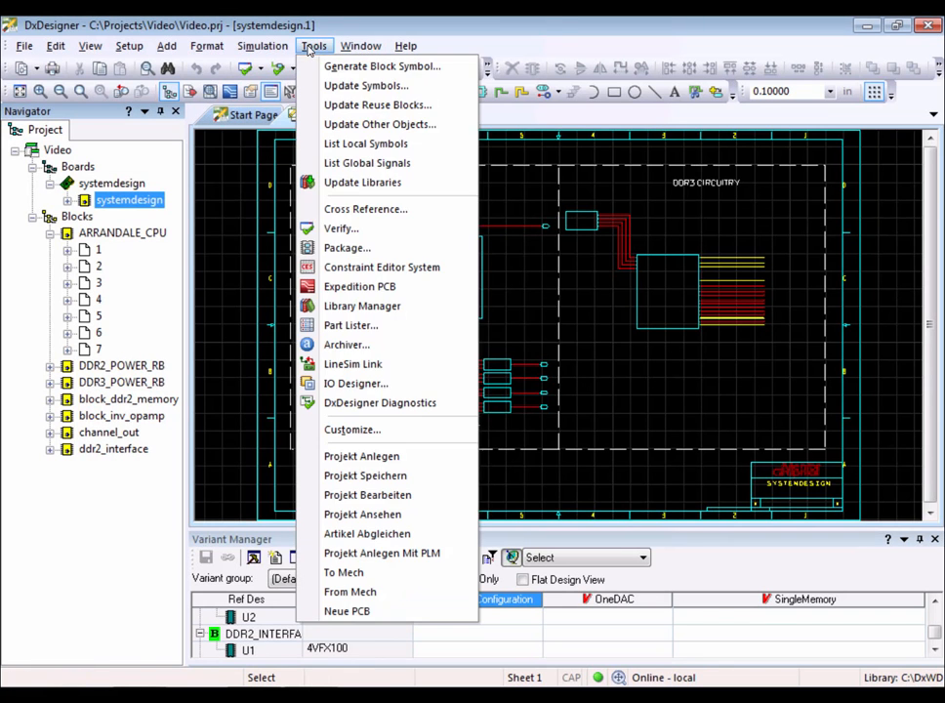
{"action": "left_click", "coordinate": [369, 479]}
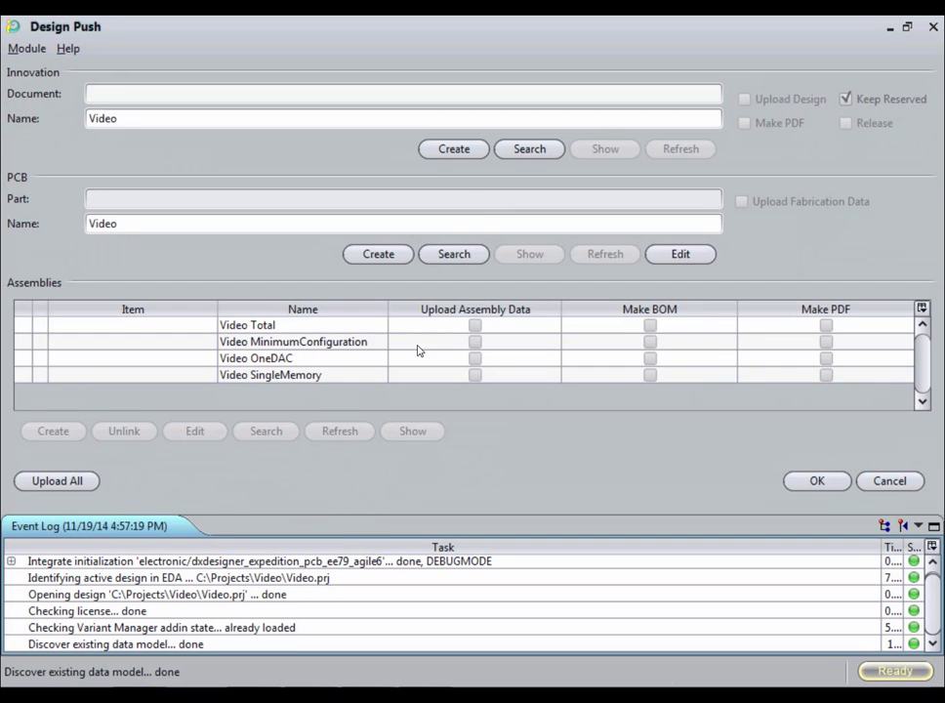
{"action": "left_click", "coordinate": [453, 152]}
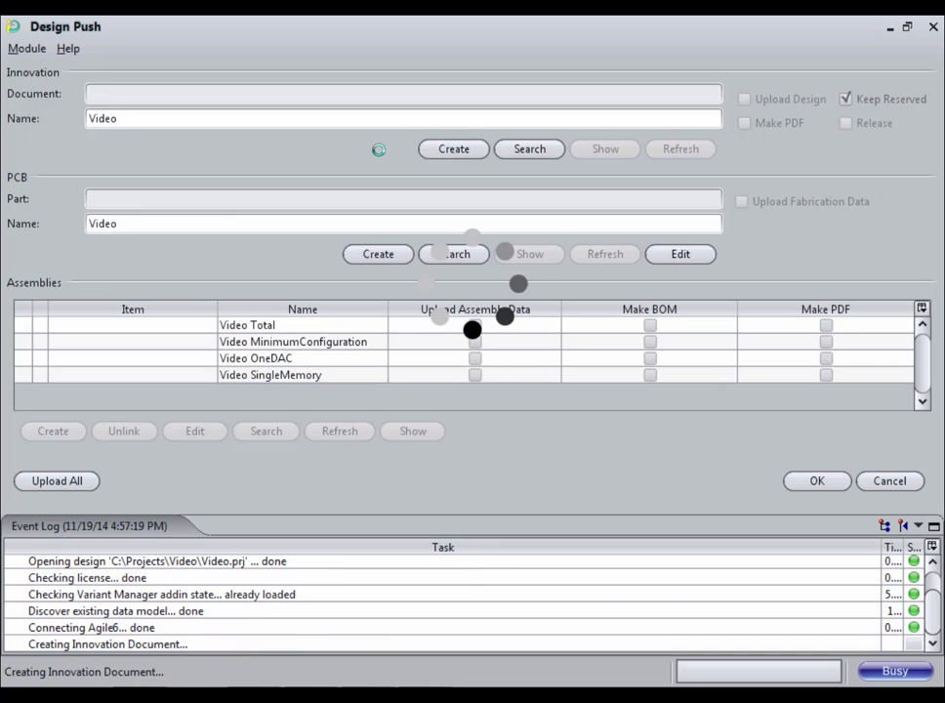
{"action": "left_click", "coordinate": [83, 488]}
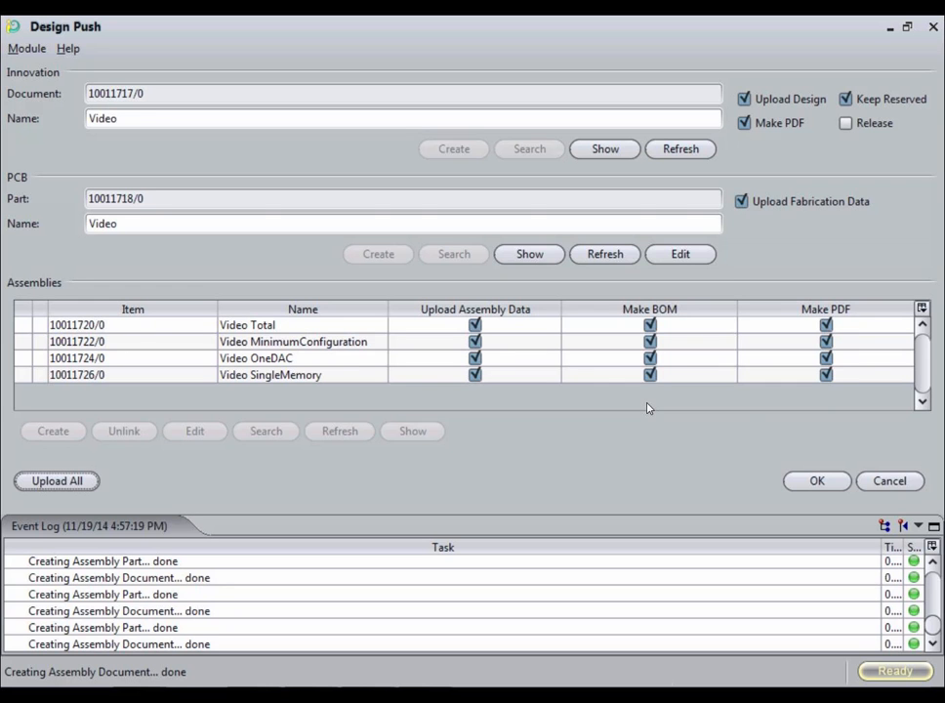
Review the PCB settings and the Video SingleMemory assembly settings, closing each edit dialog with OK.
{"action": "left_click", "coordinate": [674, 254]}
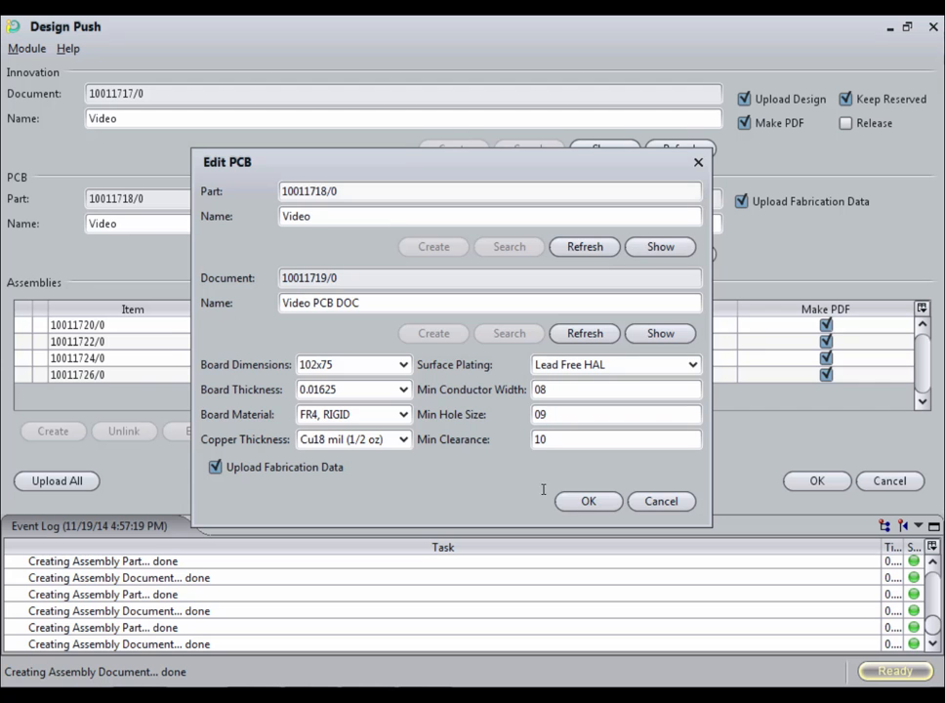
{"action": "left_click", "coordinate": [585, 501]}
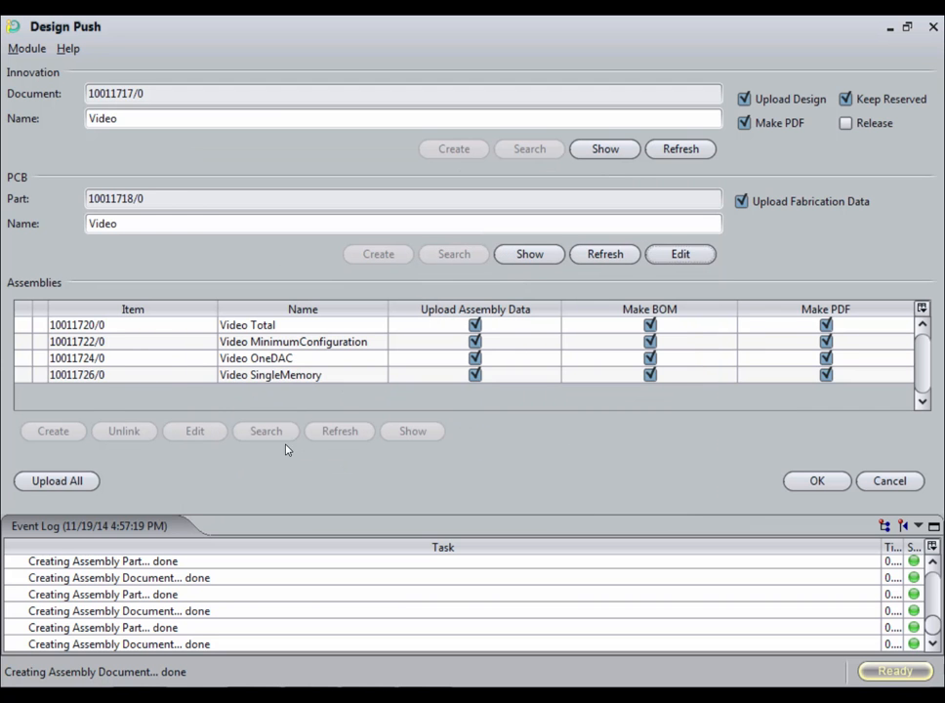
{"action": "left_click", "coordinate": [168, 379]}
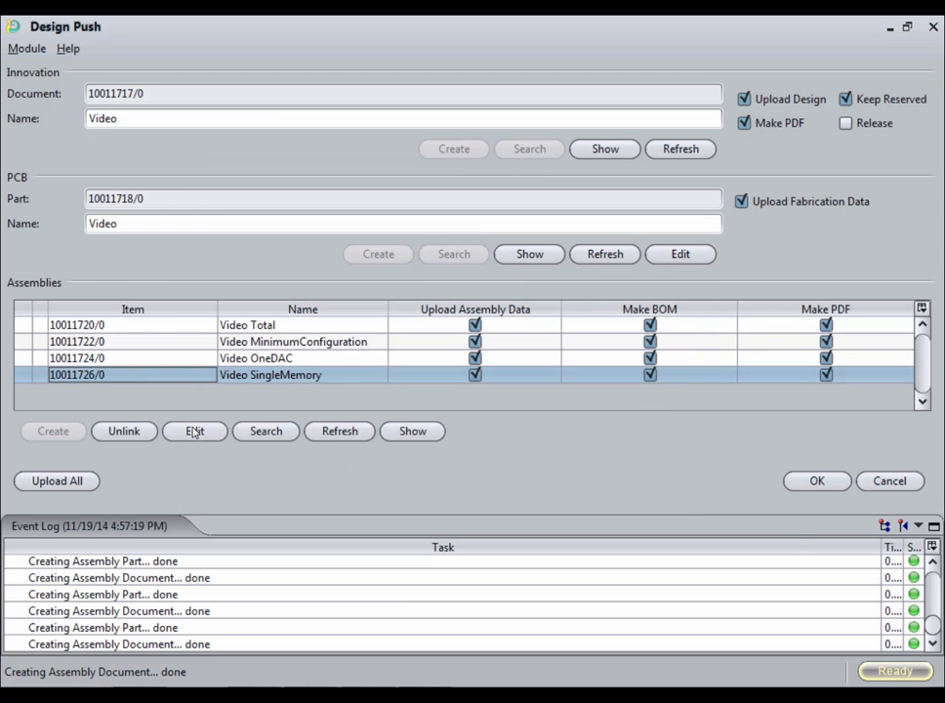
{"action": "left_click", "coordinate": [195, 431]}
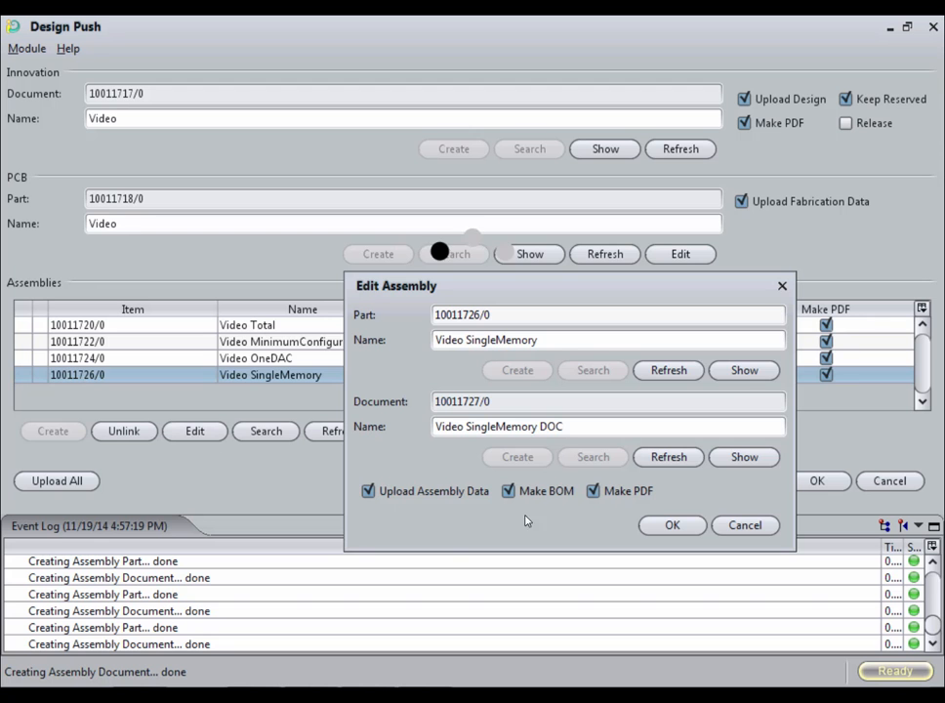
{"action": "left_click", "coordinate": [673, 527]}
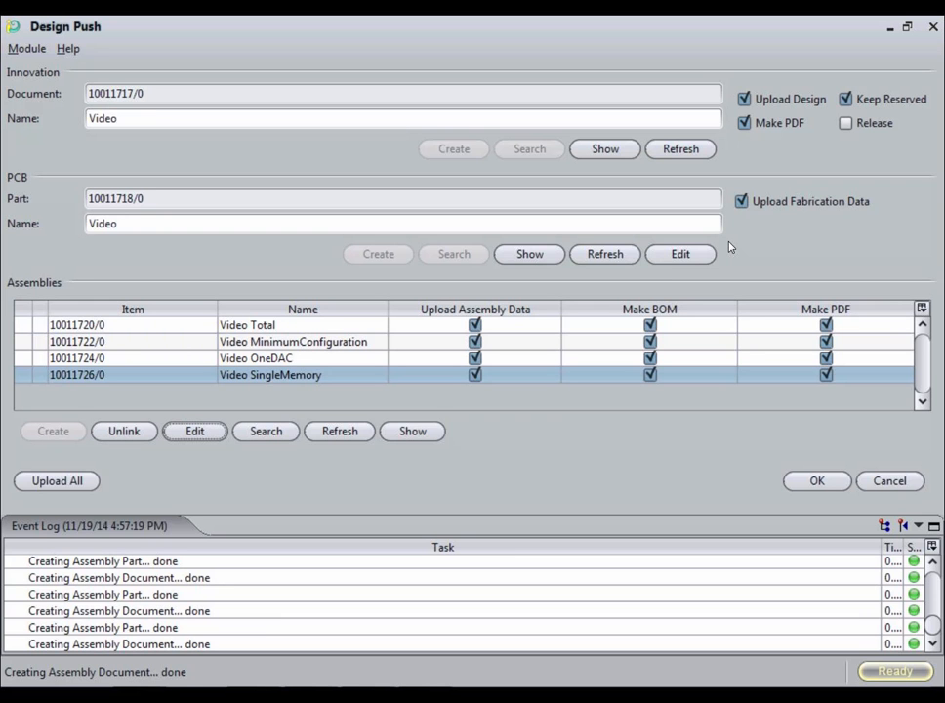
{"action": "left_click", "coordinate": [678, 254]}
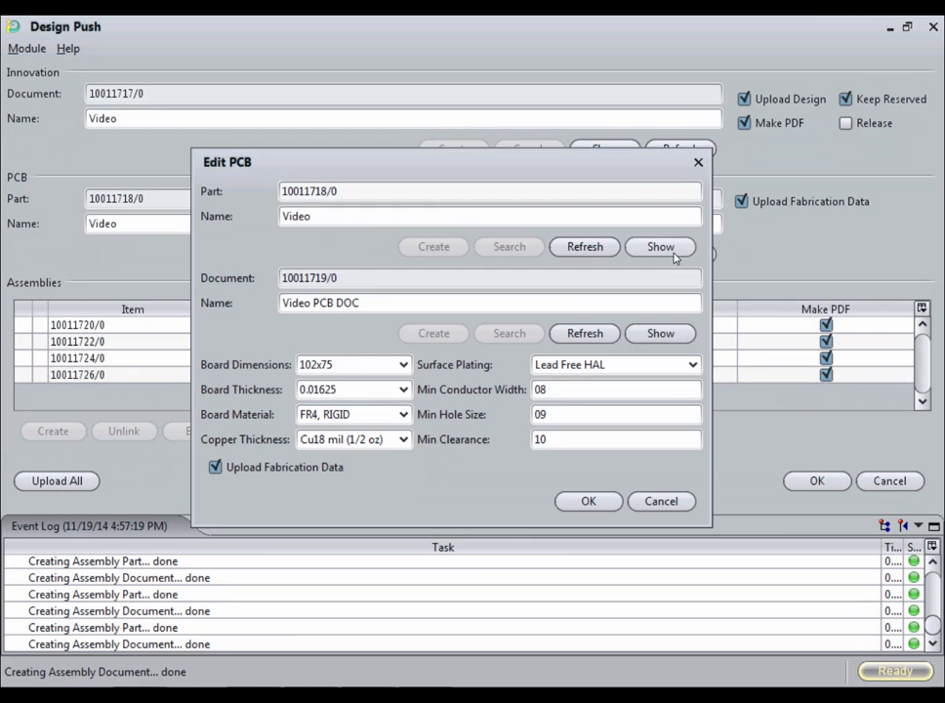
{"action": "left_click", "coordinate": [583, 501]}
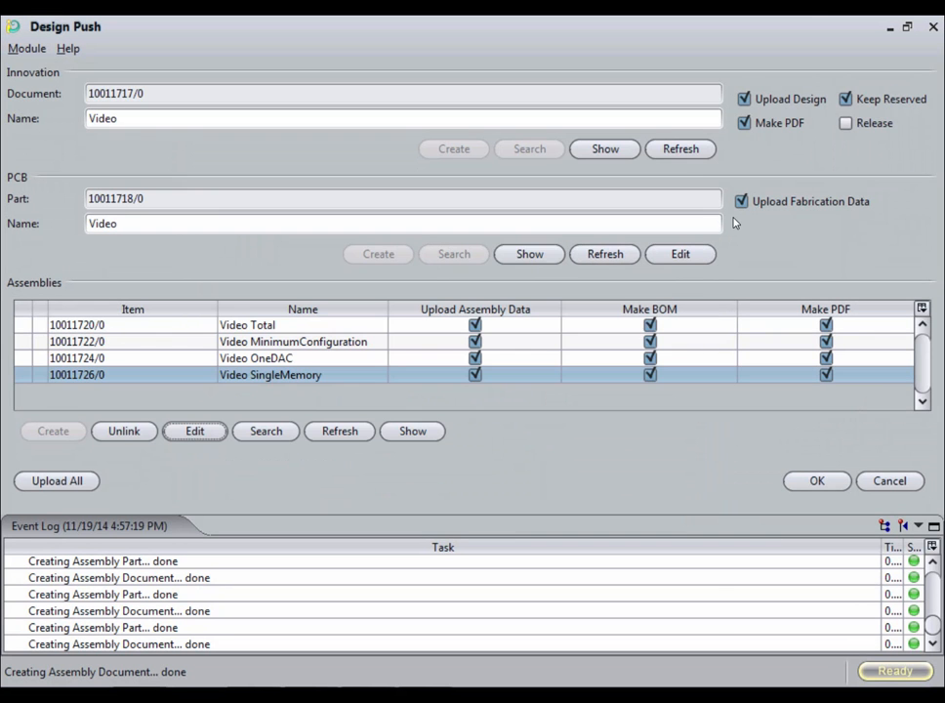
Disable upload assembly data, BOM and PDF for the MinimumConfiguration and OneDAC assemblies, then confirm the push.
{"action": "left_click", "coordinate": [475, 342]}
{"action": "left_click", "coordinate": [650, 342]}
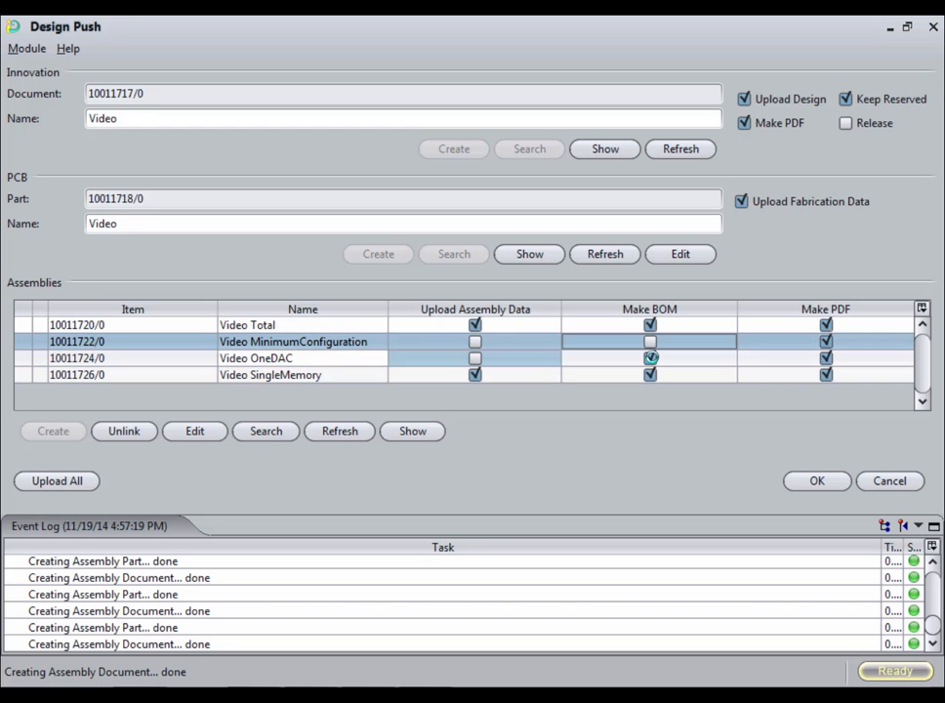
{"action": "left_click", "coordinate": [650, 359]}
{"action": "left_click", "coordinate": [827, 342]}
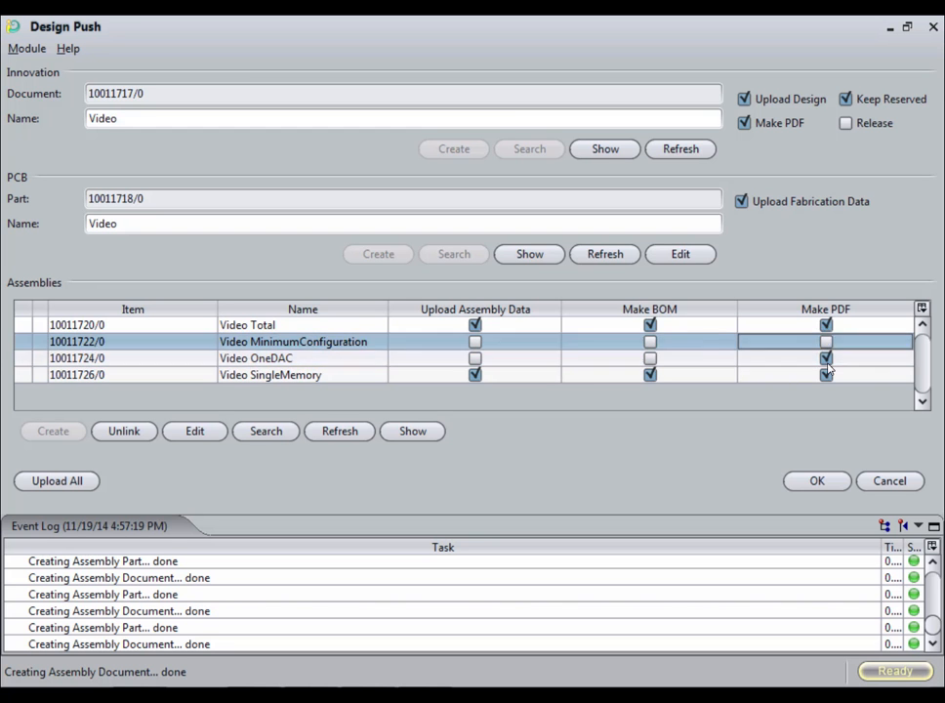
{"action": "left_click", "coordinate": [827, 359]}
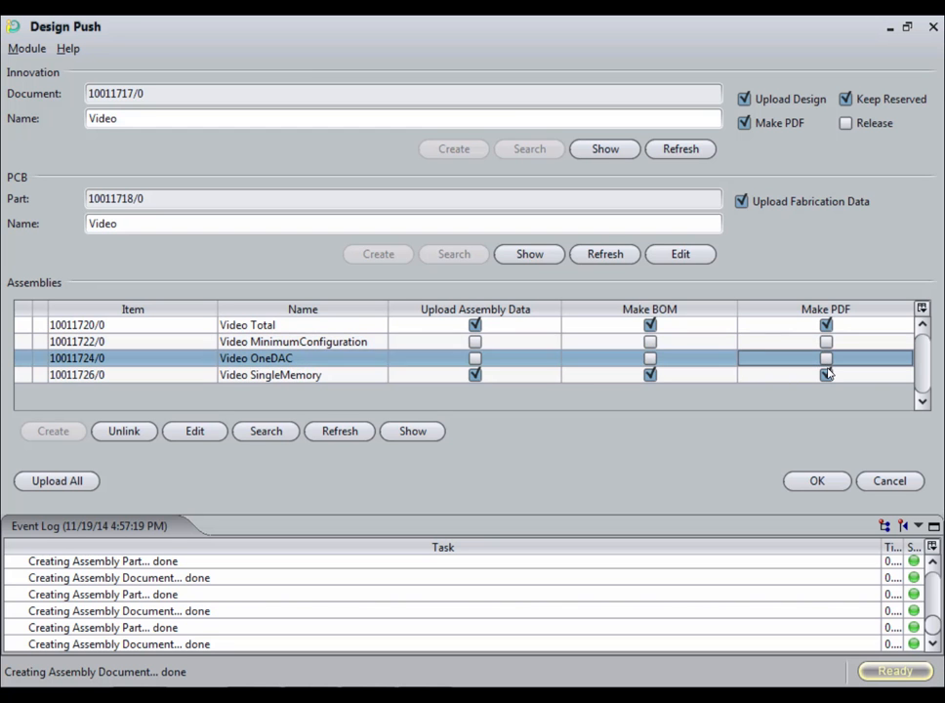
{"action": "left_click", "coordinate": [823, 483]}
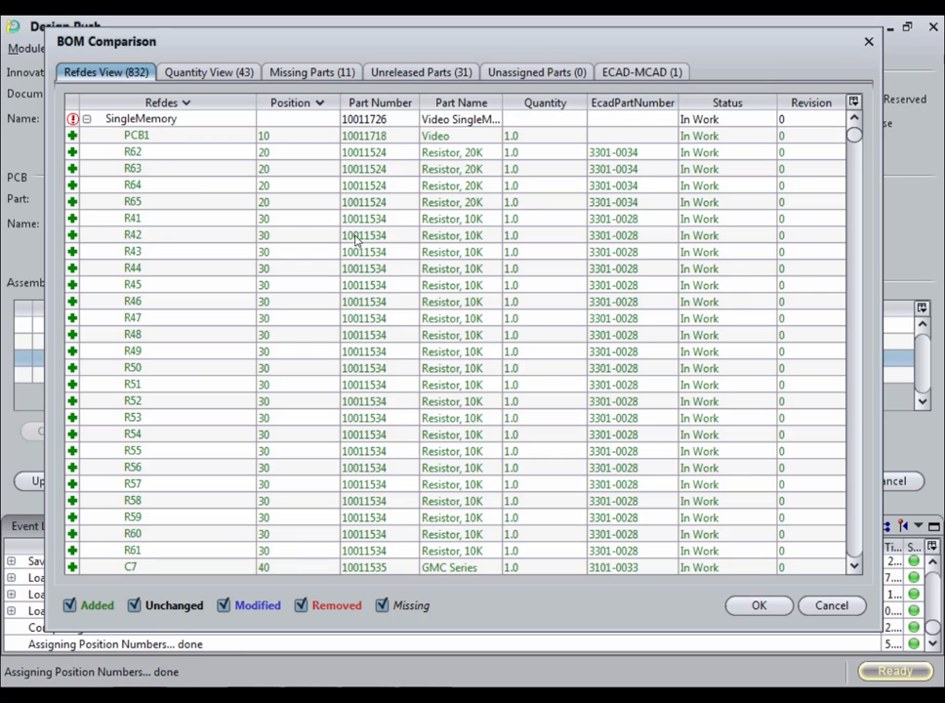
Examine the BOM comparison across the Refdes, Quantity, Missing Parts, Unreleased Parts, Unassigned Parts and ECAD-MCAD views.
{"action": "left_click", "coordinate": [86, 118]}
{"action": "left_click", "coordinate": [86, 119]}
{"action": "left_click", "coordinate": [217, 74]}
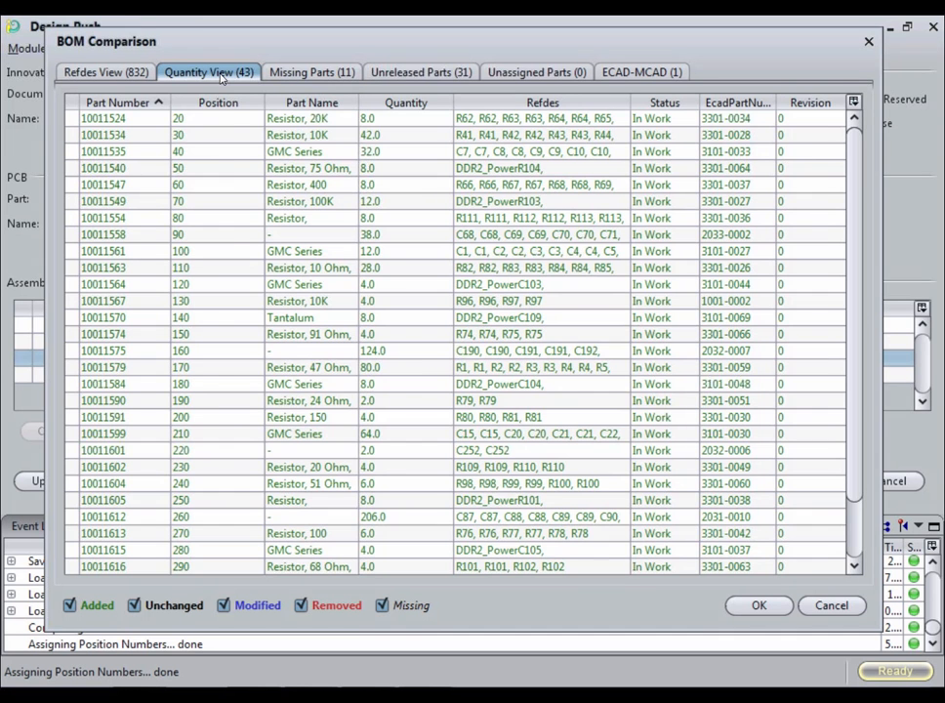
{"action": "left_click", "coordinate": [341, 74]}
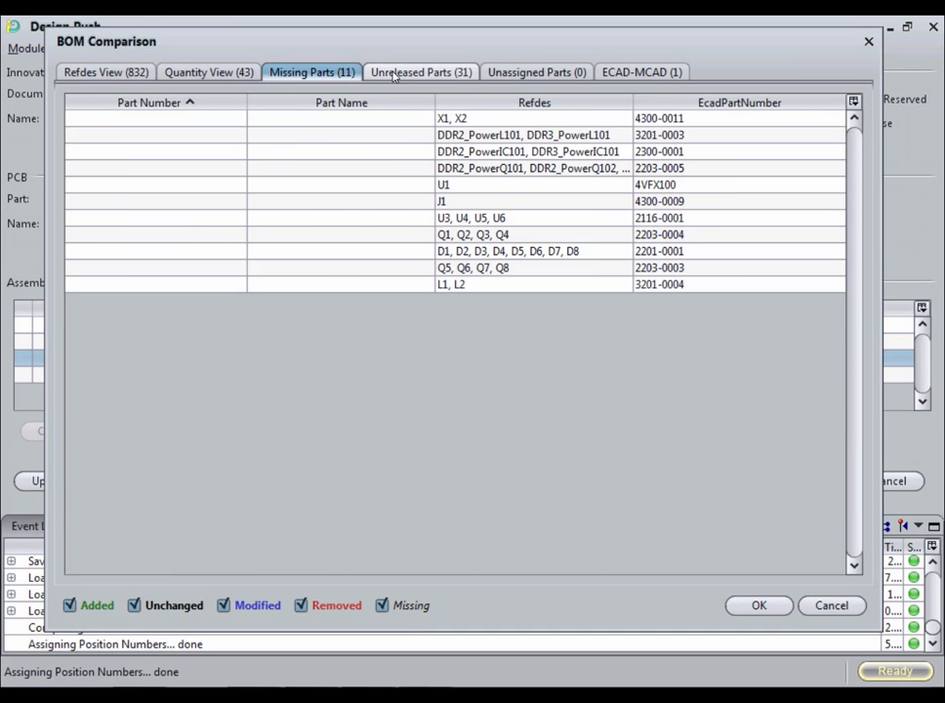
{"action": "left_click", "coordinate": [458, 74]}
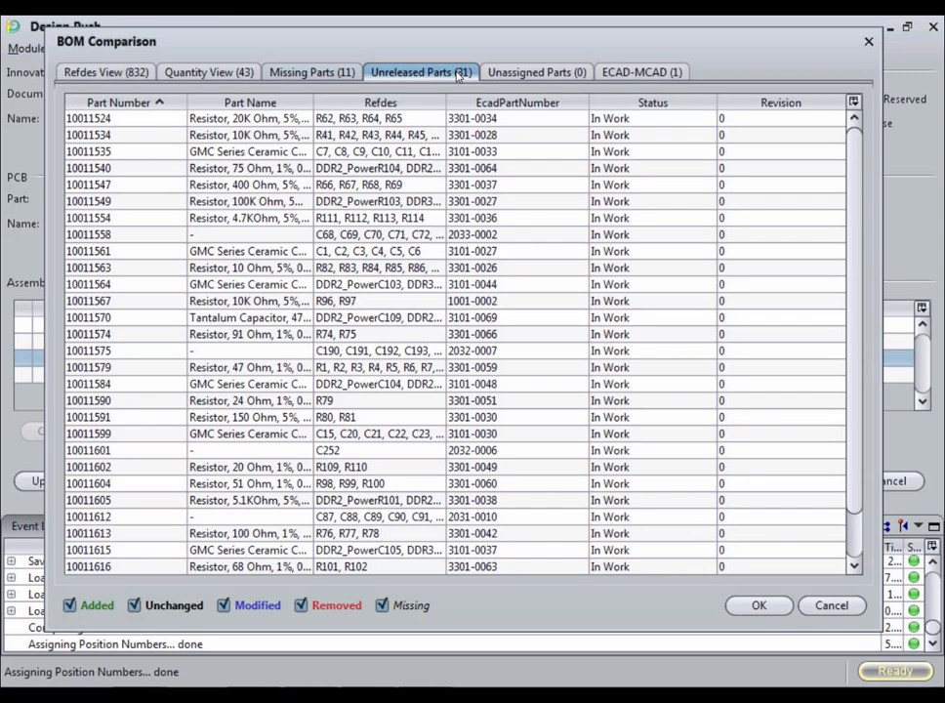
{"action": "left_click", "coordinate": [546, 74]}
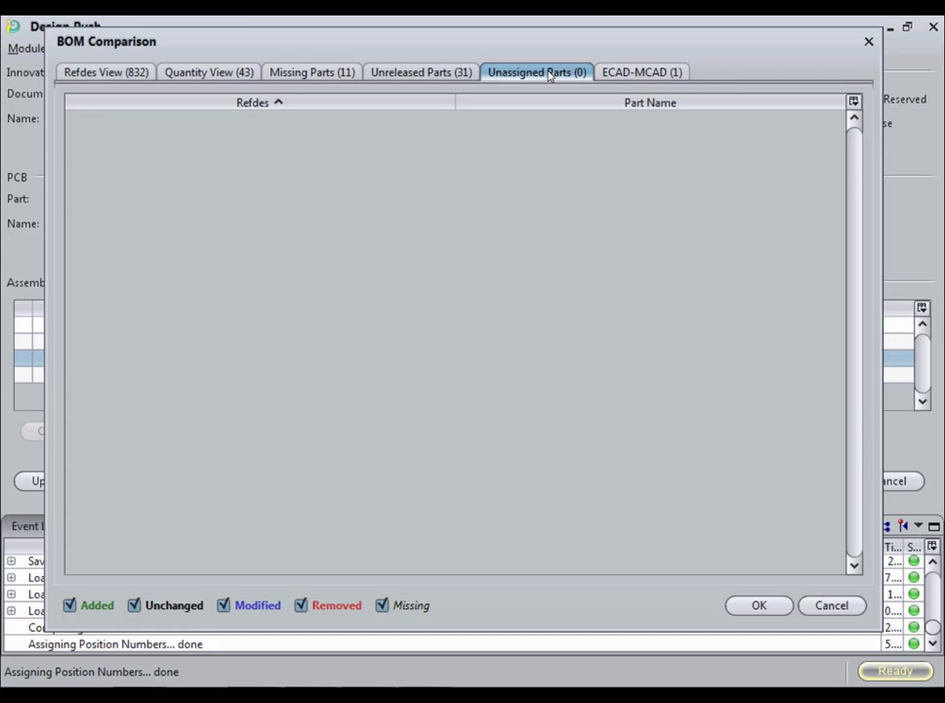
{"action": "left_click", "coordinate": [628, 74]}
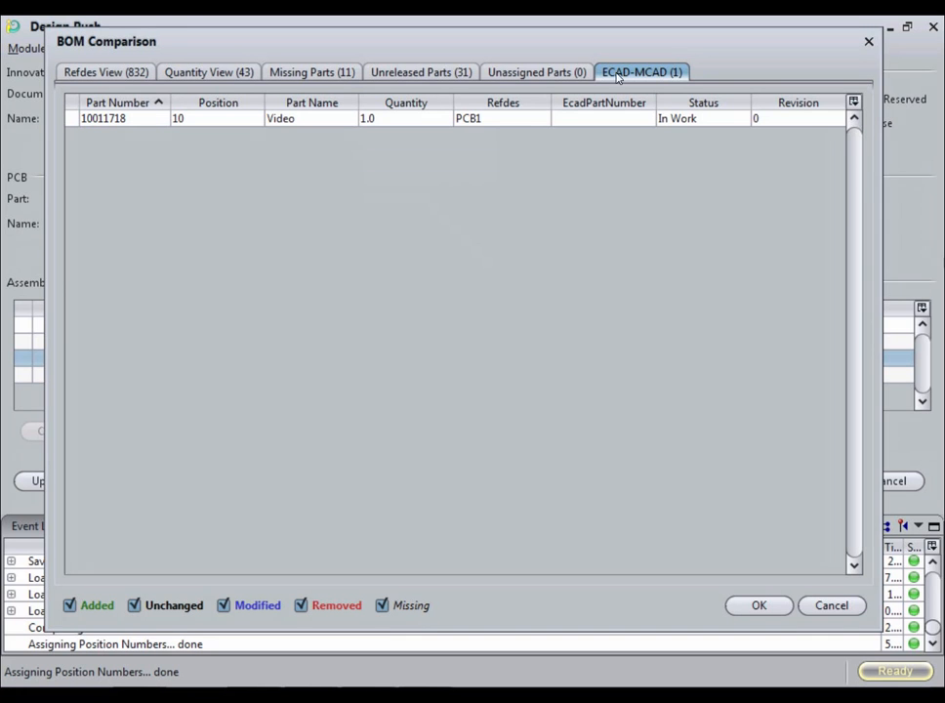
{"action": "left_click", "coordinate": [88, 73]}
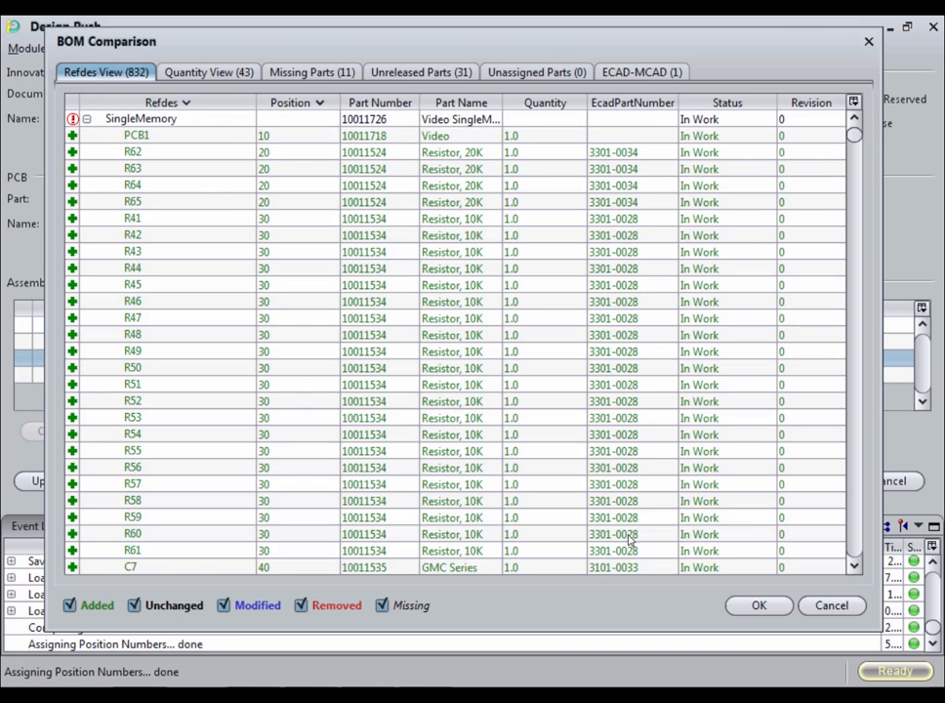
Accept the BOM comparison and confirm the missing-parts validation warning to complete the design push.
{"action": "left_click", "coordinate": [756, 611]}
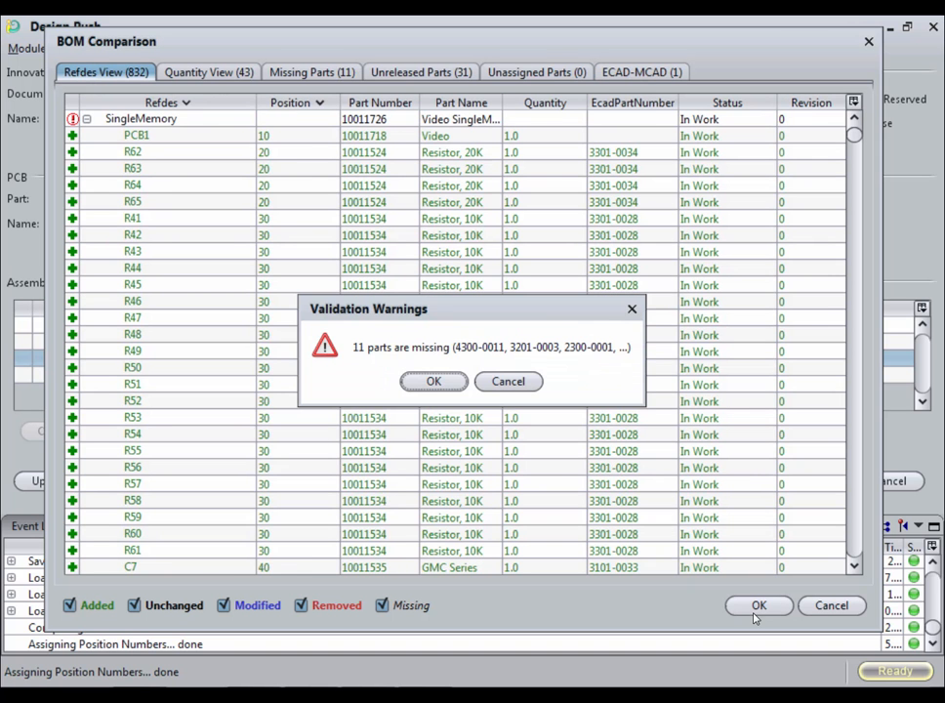
{"action": "left_click", "coordinate": [451, 381]}
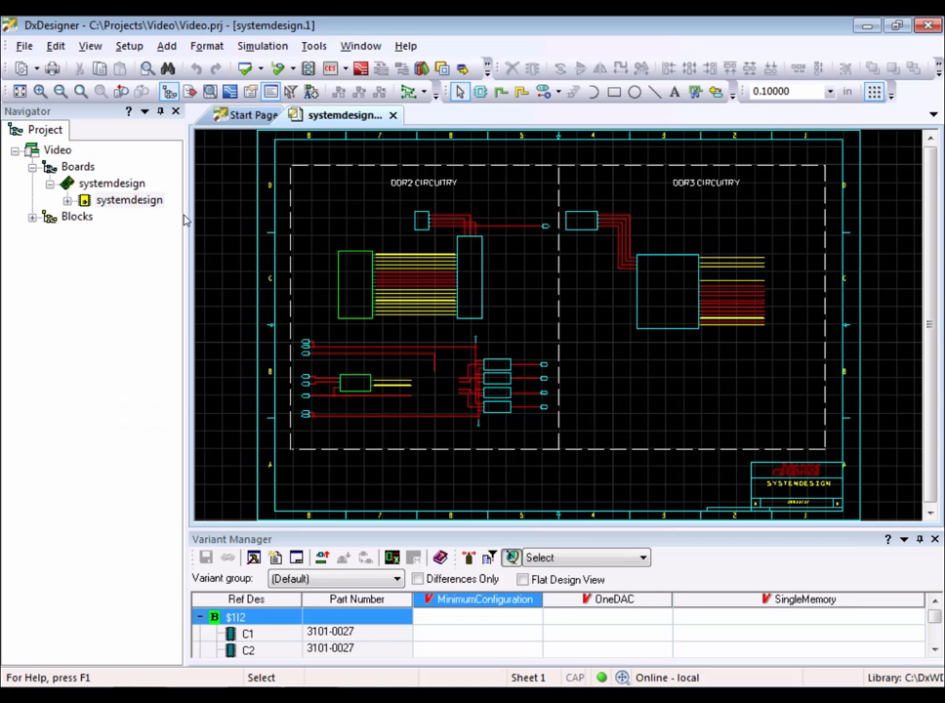
Open the project's Video document in PLM and list its related files.
{"action": "left_click", "coordinate": [313, 46]}
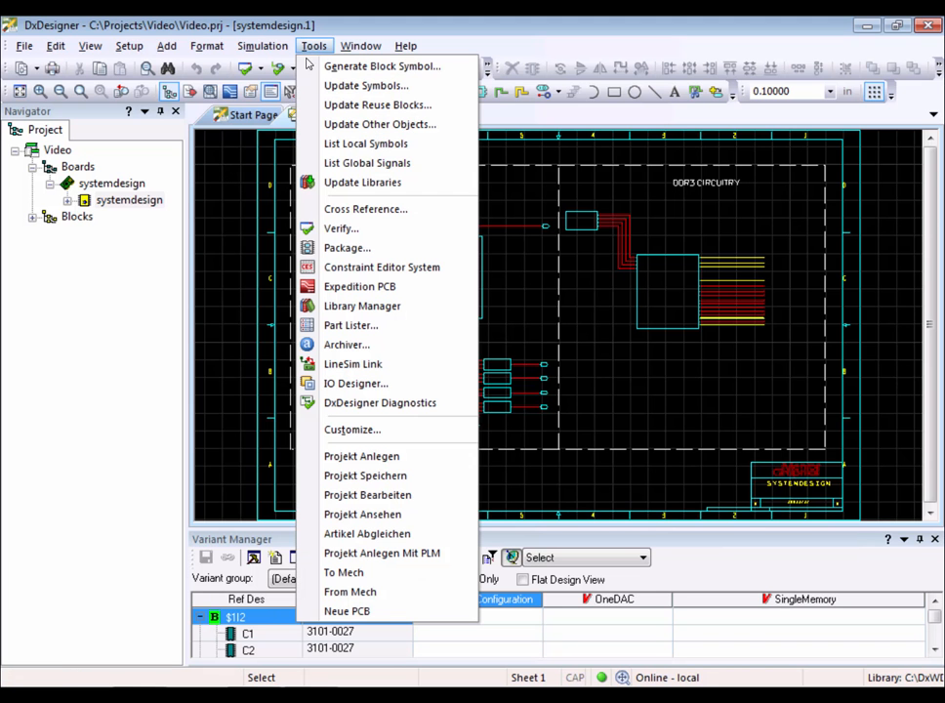
{"action": "left_click", "coordinate": [358, 481]}
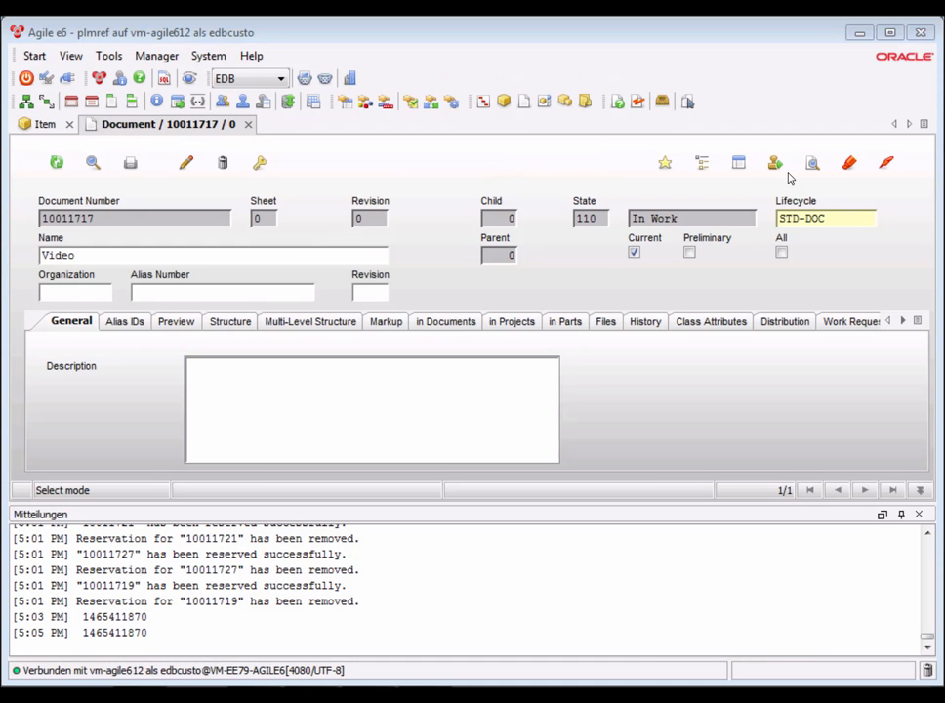
{"action": "left_click", "coordinate": [598, 324]}
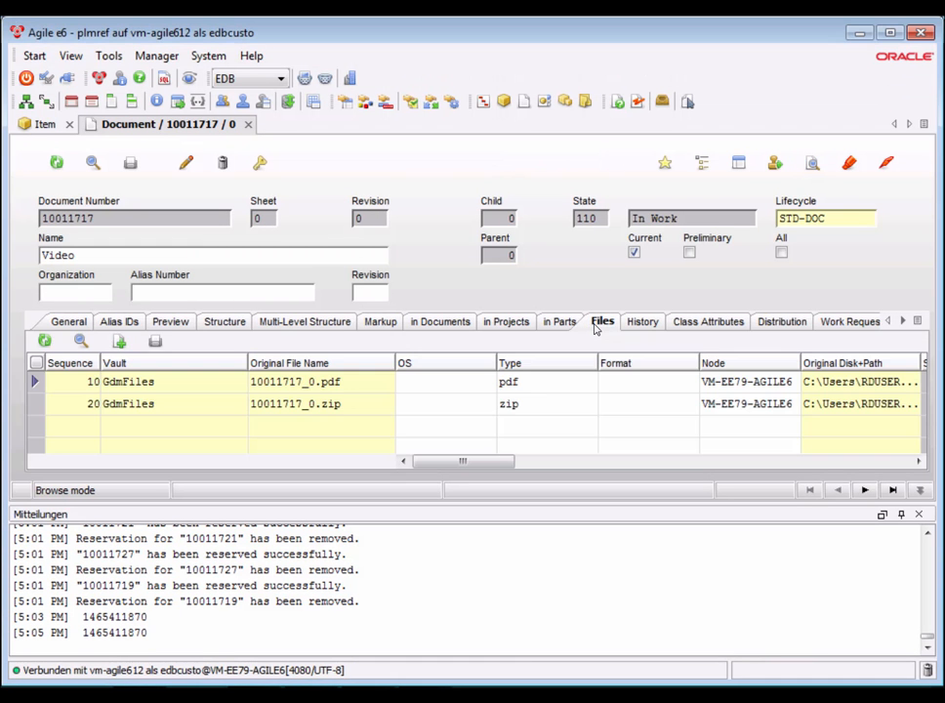
{"action": "left_click", "coordinate": [813, 163]}
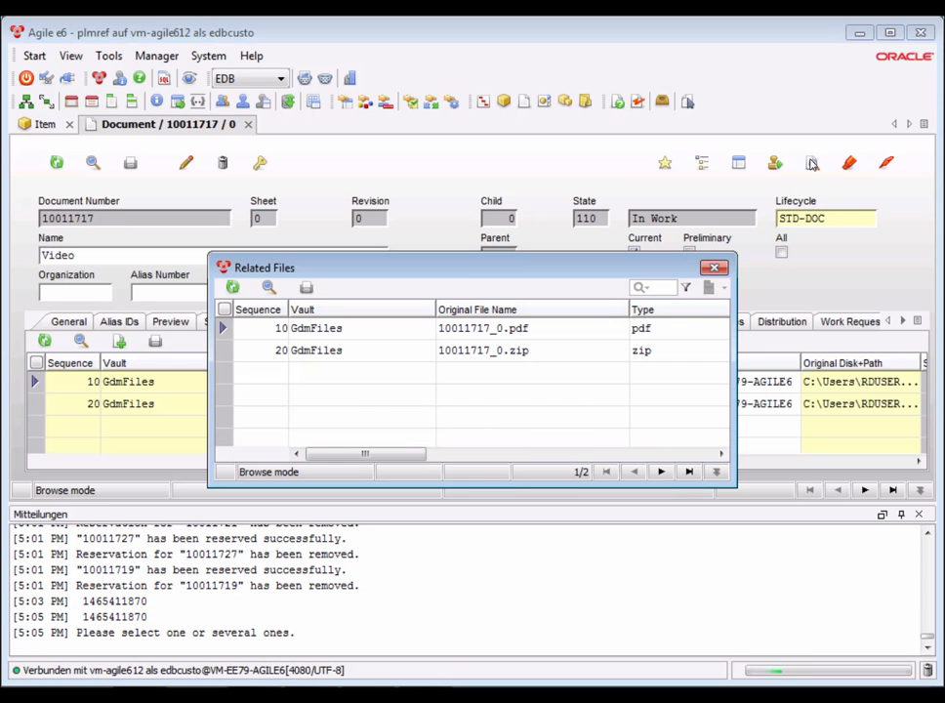
Open the schematic PDF 10011717_0.pdf, inspect the drawing and its title block, then close it.
{"action": "left_click", "coordinate": [452, 332]}
{"action": "double_click", "coordinate": [452, 332]}
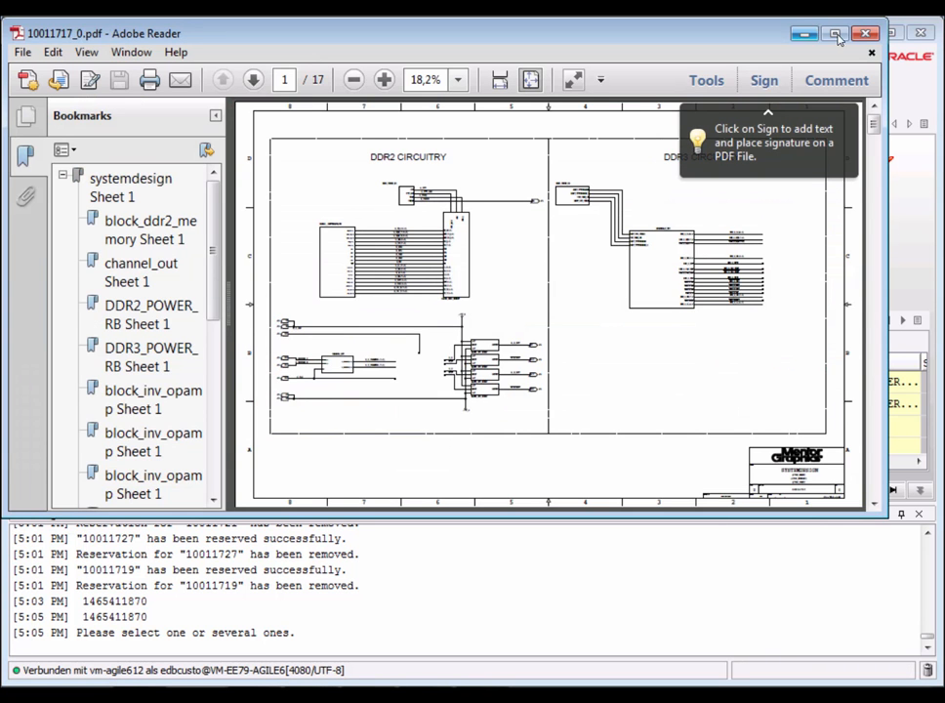
{"action": "left_click", "coordinate": [840, 35]}
{"action": "double_click", "coordinate": [378, 72]}
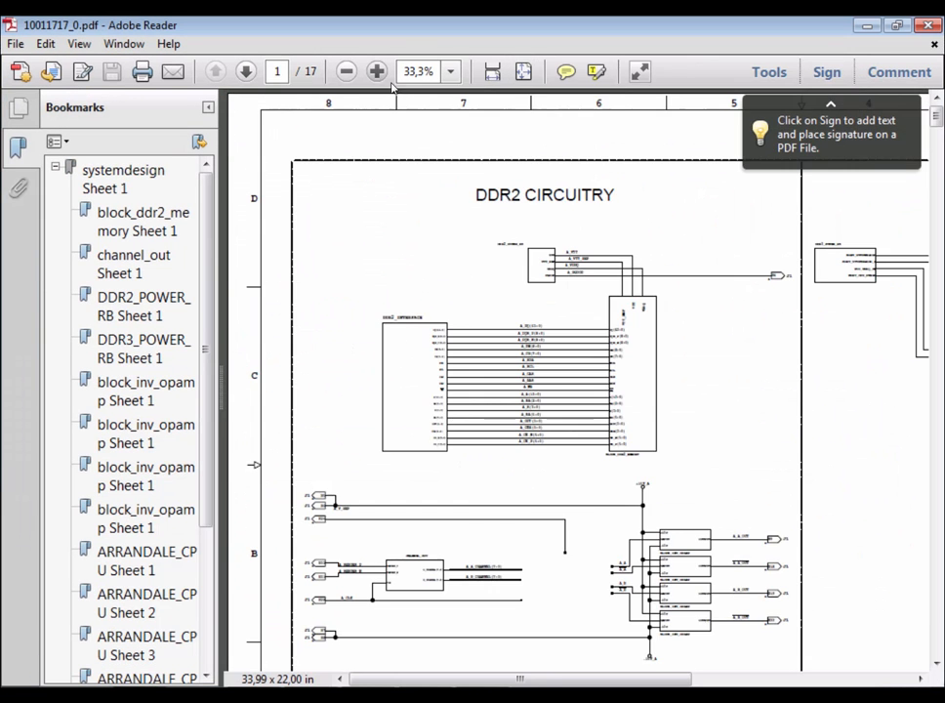
{"action": "scroll", "coordinate": [654, 513], "scroll_direction": "right", "scroll_amount": 5}
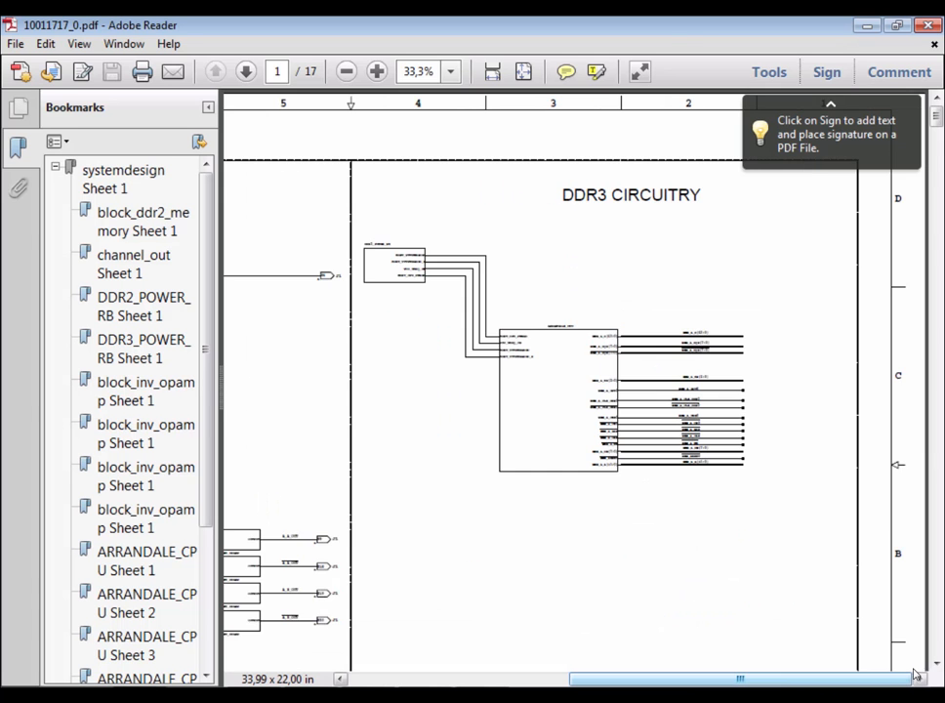
{"action": "scroll", "coordinate": [836, 619], "scroll_direction": "down", "scroll_amount": 3}
{"action": "scroll", "coordinate": [836, 619], "scroll_direction": "up", "scroll_amount": 5, "text": "ctrl"}
{"action": "left_click", "coordinate": [936, 664]}
{"action": "left_click", "coordinate": [936, 664]}
{"action": "left_click", "coordinate": [937, 664]}
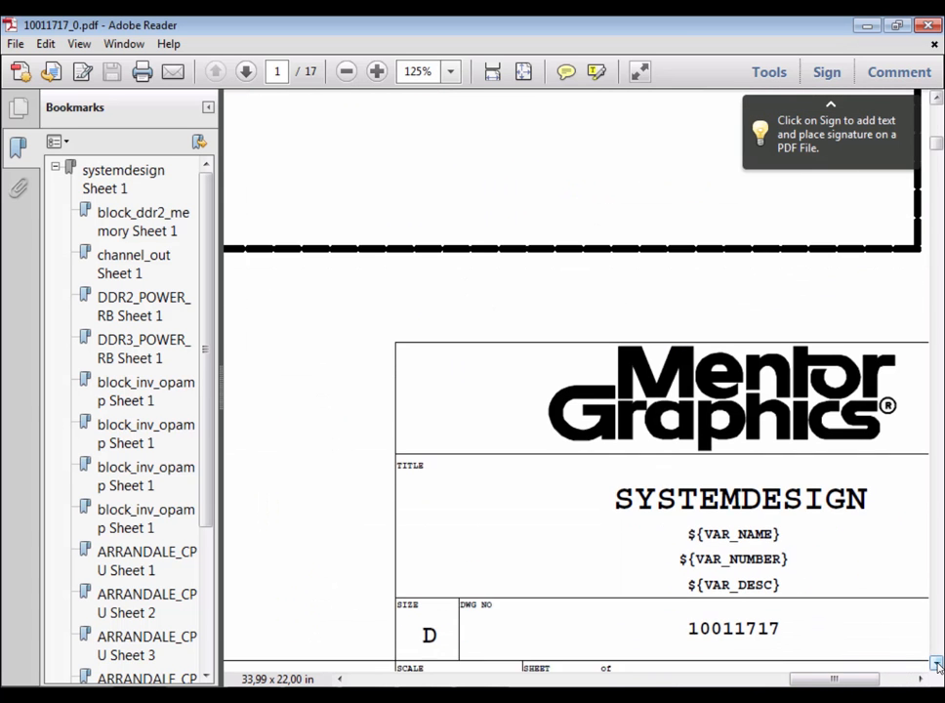
{"action": "left_click", "coordinate": [936, 664]}
{"action": "left_click", "coordinate": [905, 677]}
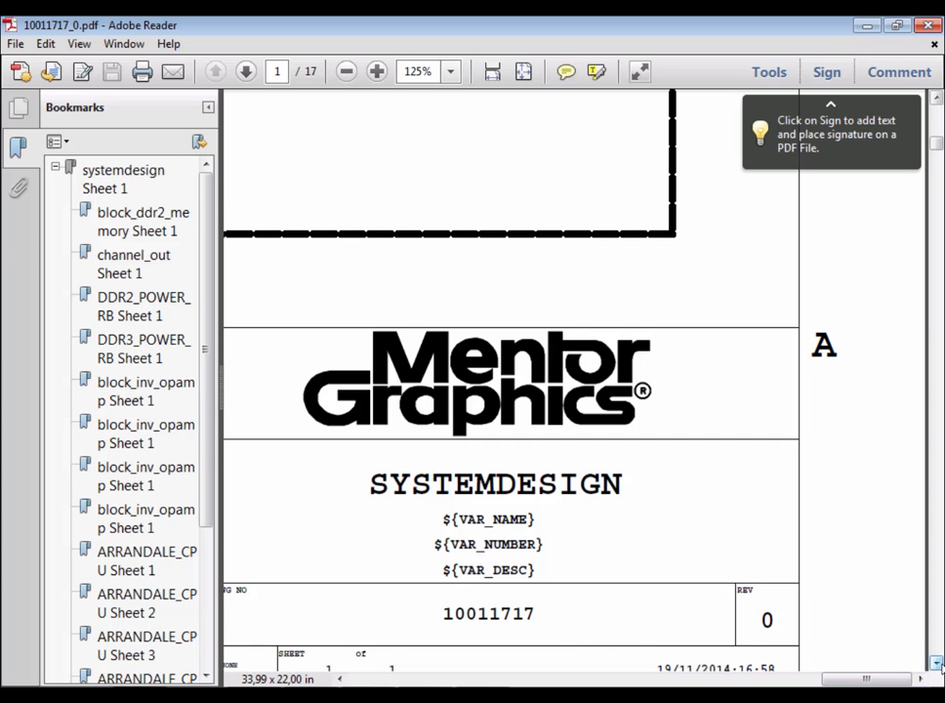
{"action": "left_click", "coordinate": [936, 664]}
{"action": "left_click", "coordinate": [937, 664]}
{"action": "left_click", "coordinate": [937, 664]}
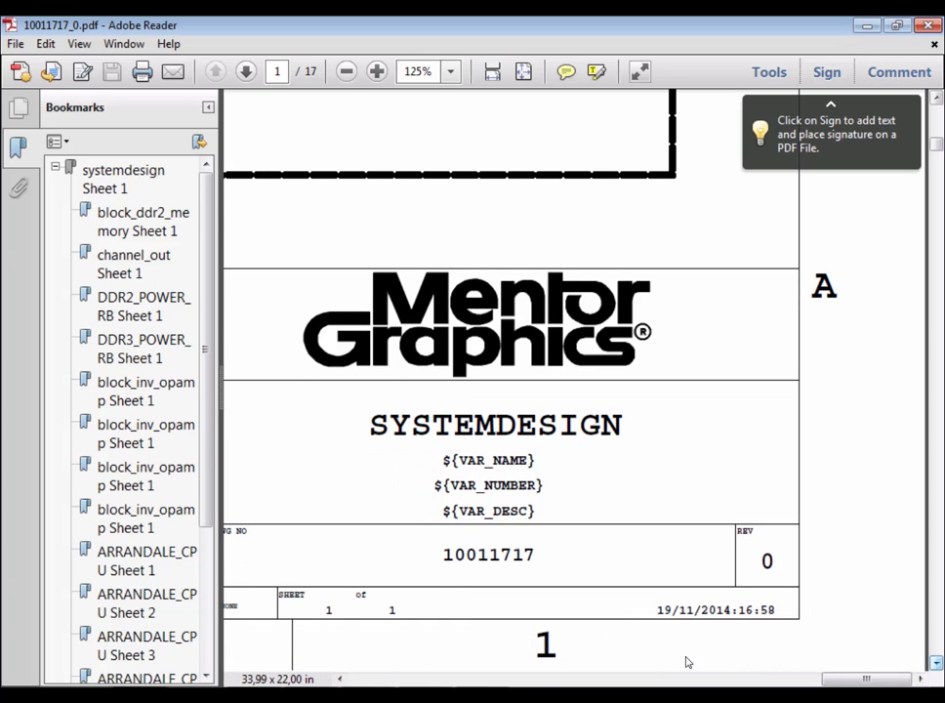
{"action": "left_click", "coordinate": [929, 28]}
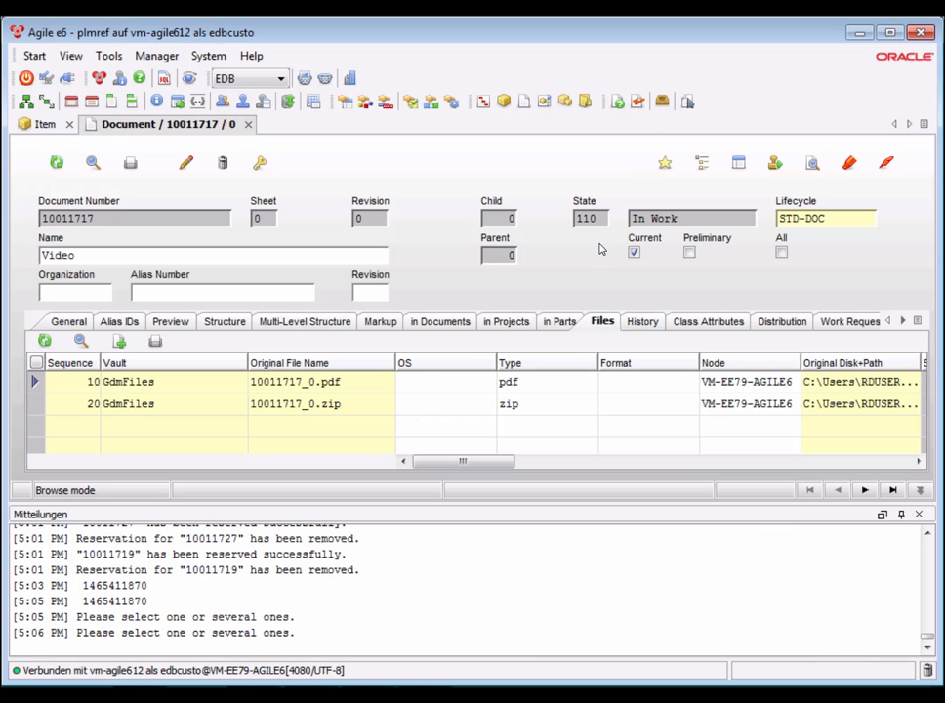
Open the archive 10011717_0.zip to review the packed project folders, then close it.
{"action": "left_click", "coordinate": [812, 162]}
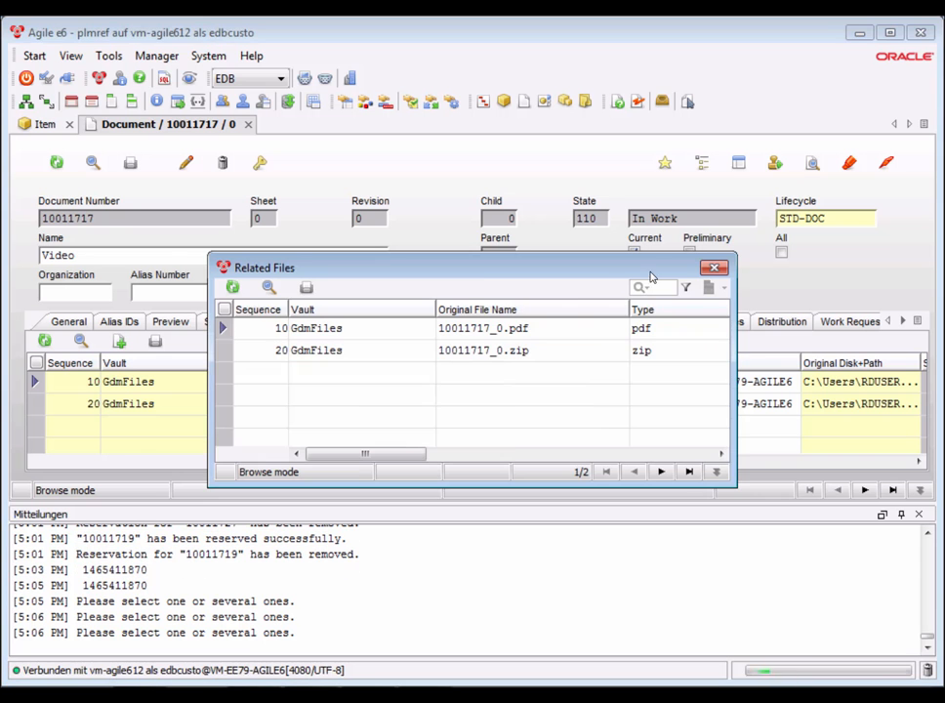
{"action": "double_click", "coordinate": [384, 351]}
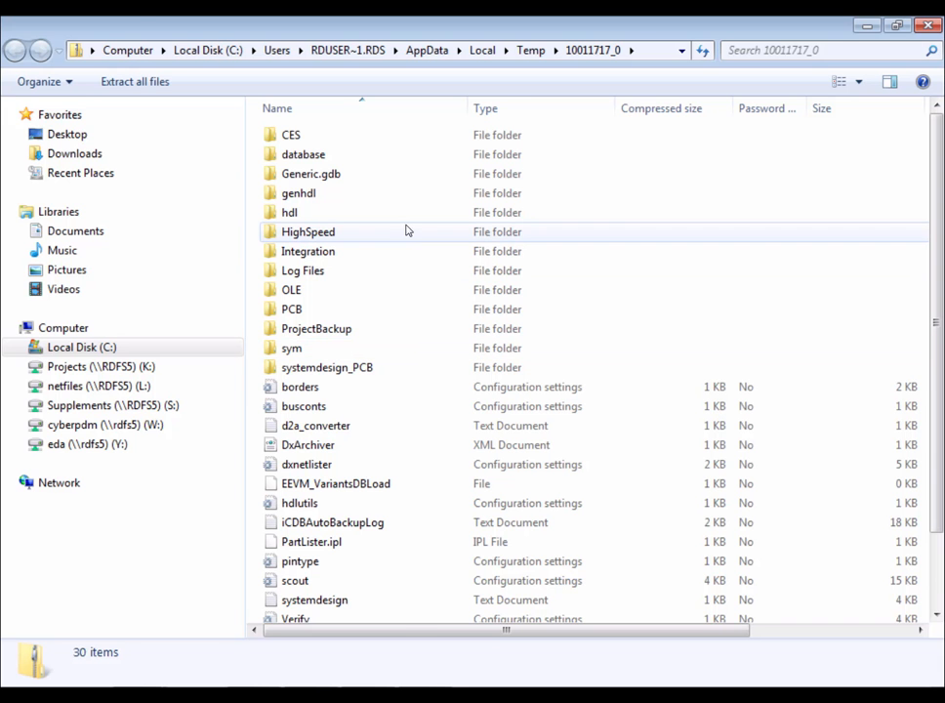
{"action": "left_click", "coordinate": [928, 25]}
Show the document's multi-level structure, open the Video part's form and list its documents.
{"action": "left_click", "coordinate": [297, 322]}
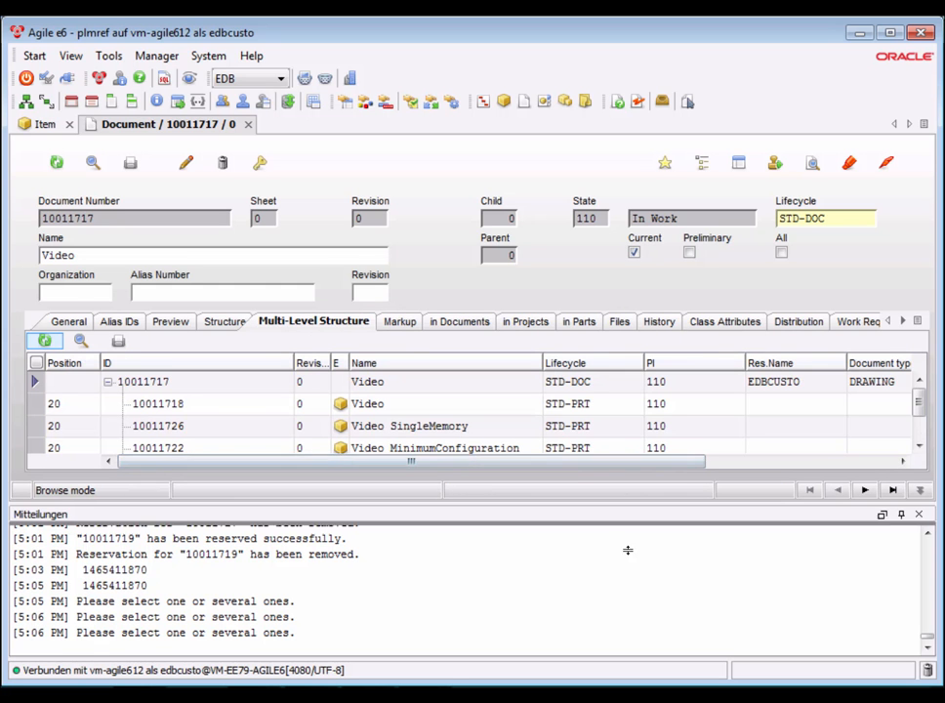
{"action": "left_click_drag", "start_coordinate": [628, 596], "coordinate": [613, 596]}
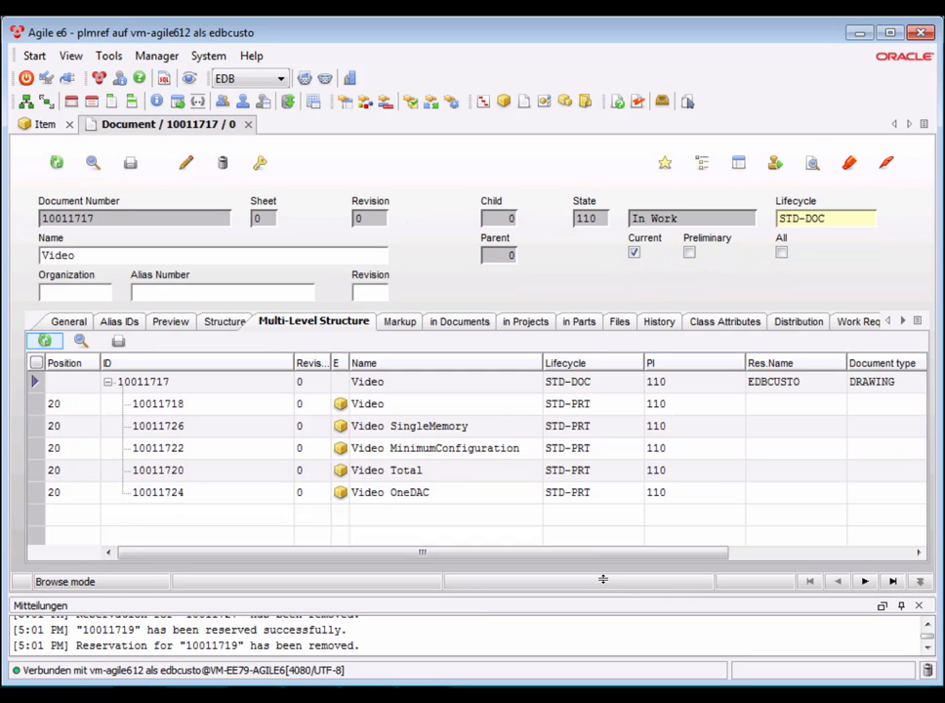
{"action": "left_click", "coordinate": [374, 407]}
{"action": "right_click", "coordinate": [222, 409]}
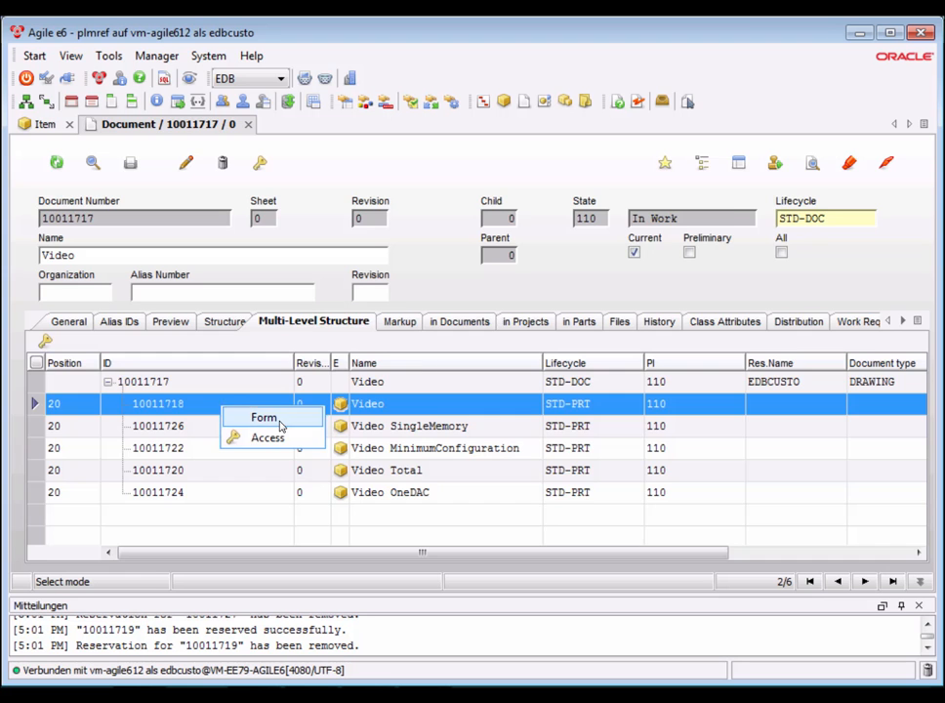
{"action": "left_click", "coordinate": [281, 426]}
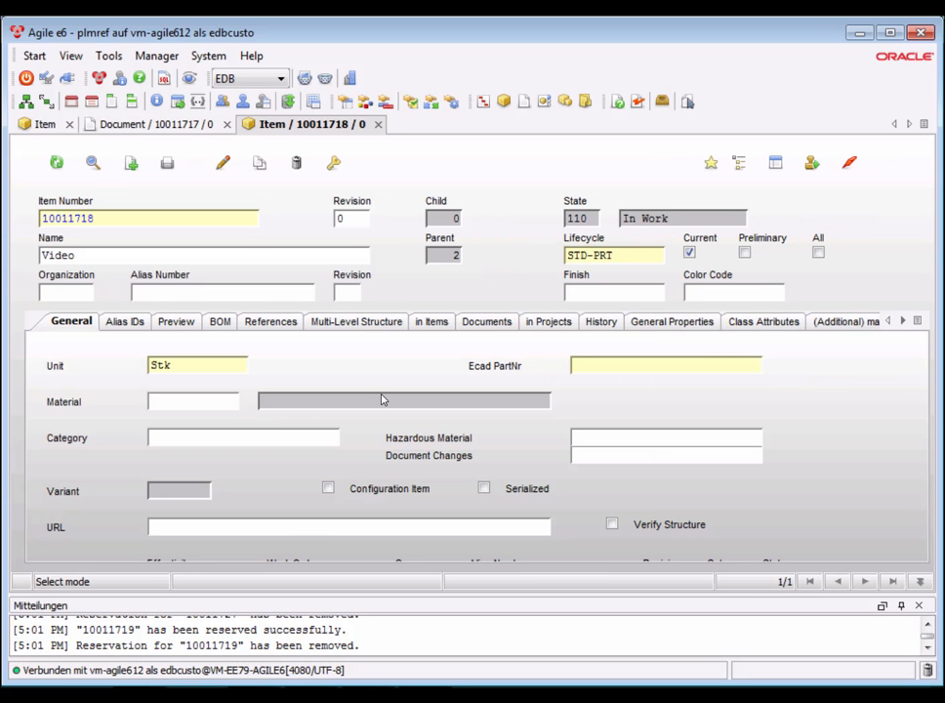
{"action": "left_click", "coordinate": [475, 326]}
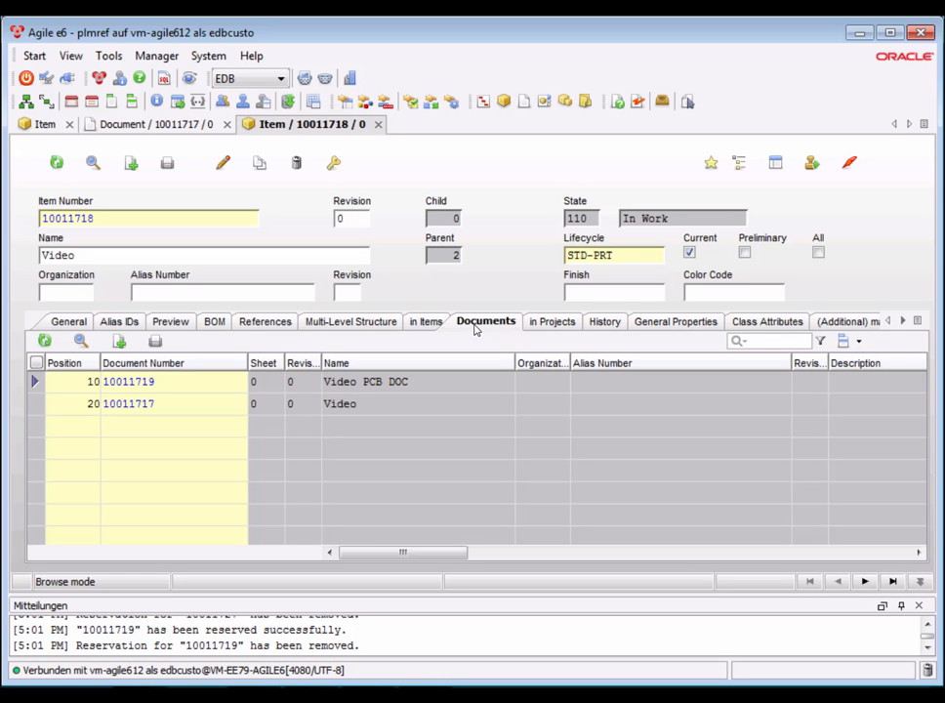
Open the Video PCB DOC document and show its attached files.
{"action": "left_click", "coordinate": [142, 384]}
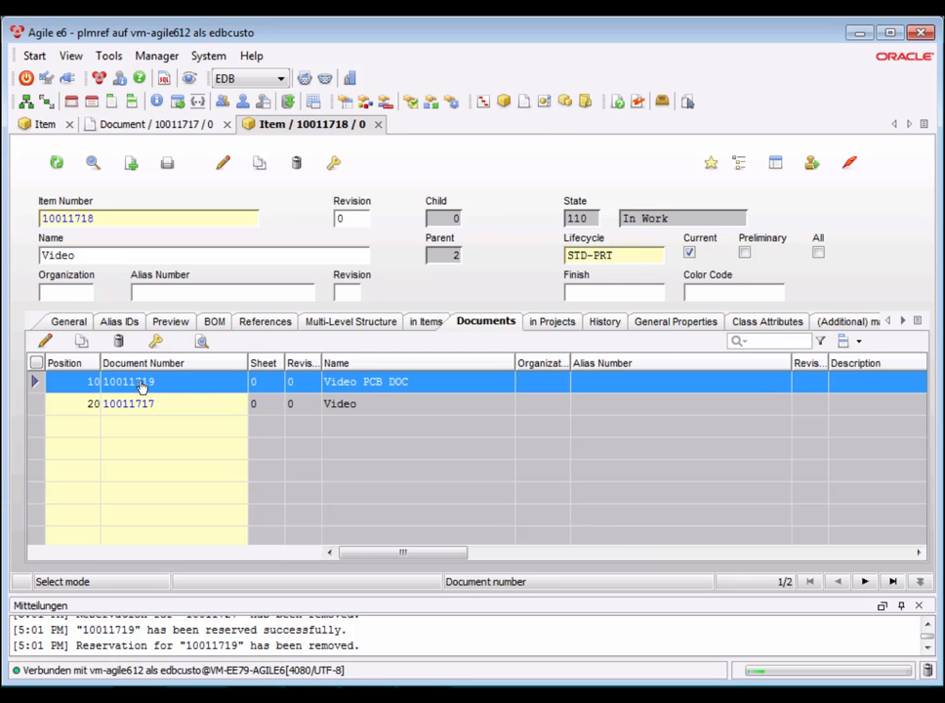
{"action": "double_click", "coordinate": [141, 384]}
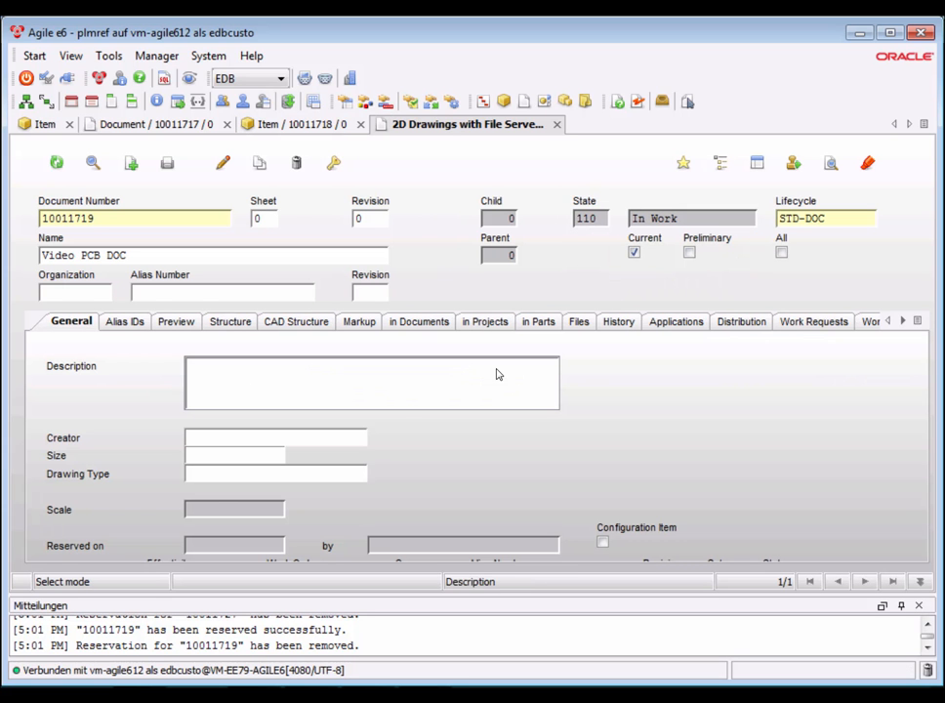
{"action": "left_click", "coordinate": [580, 324]}
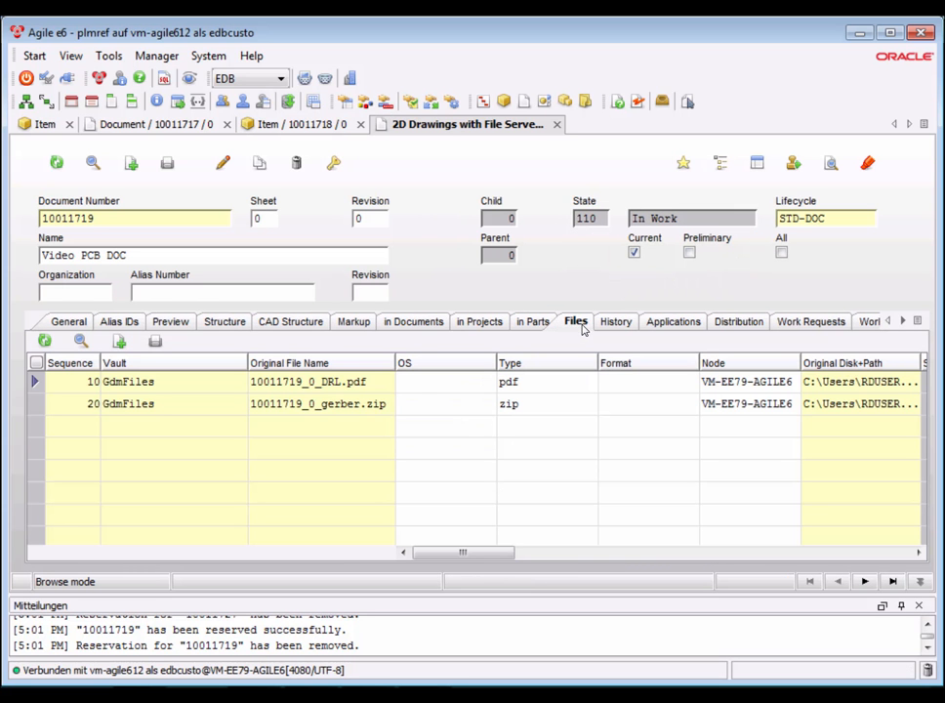
Open the drill drawing 10011719_0_DRL.pdf for viewing, then close it.
{"action": "left_click", "coordinate": [832, 164]}
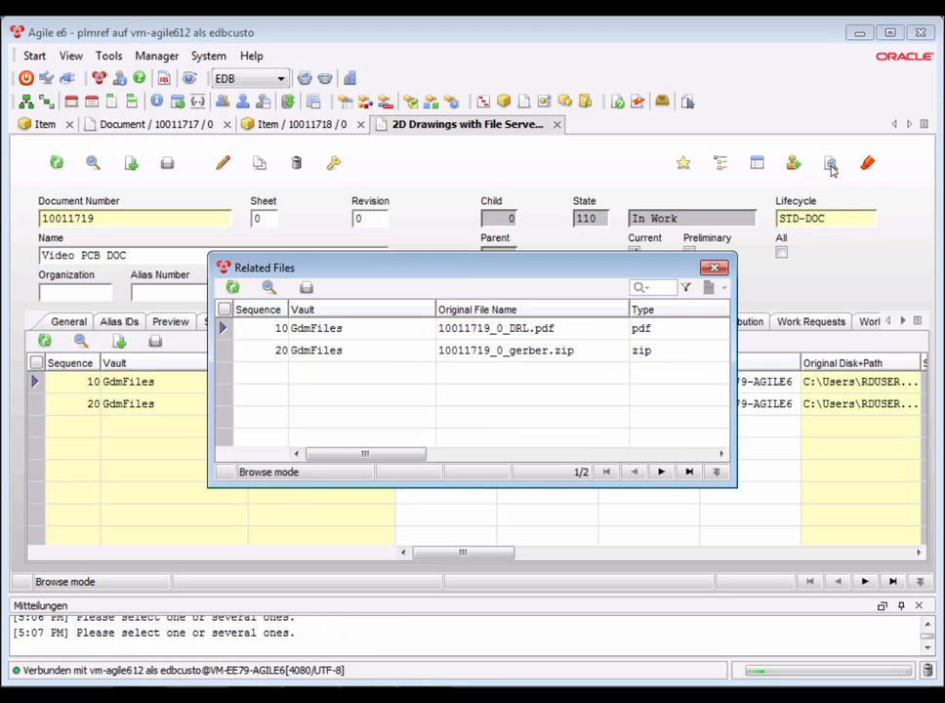
{"action": "double_click", "coordinate": [414, 330]}
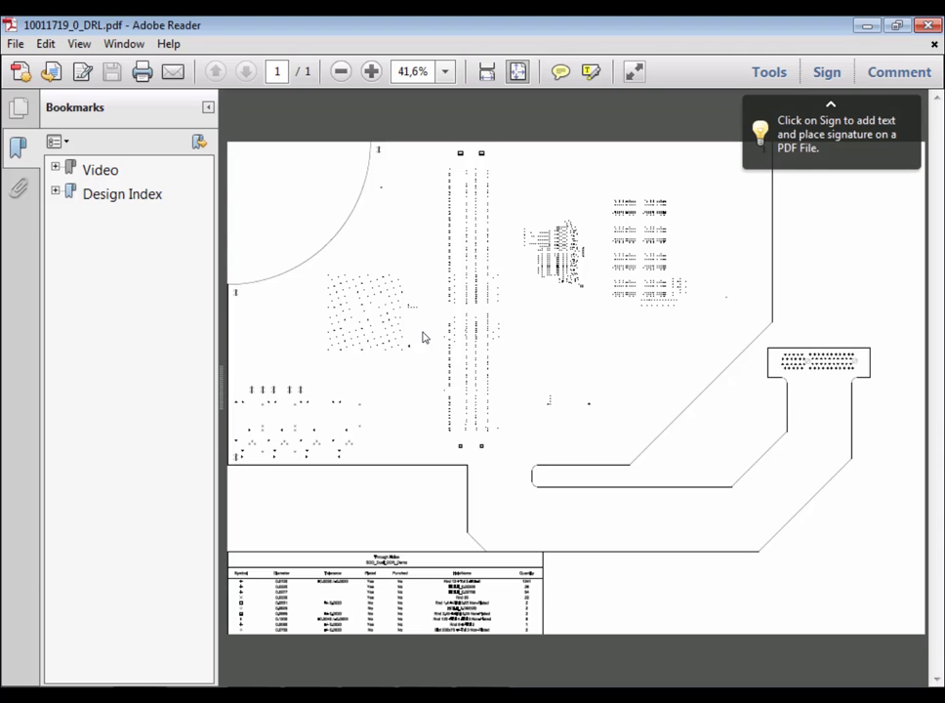
{"action": "left_click", "coordinate": [930, 27]}
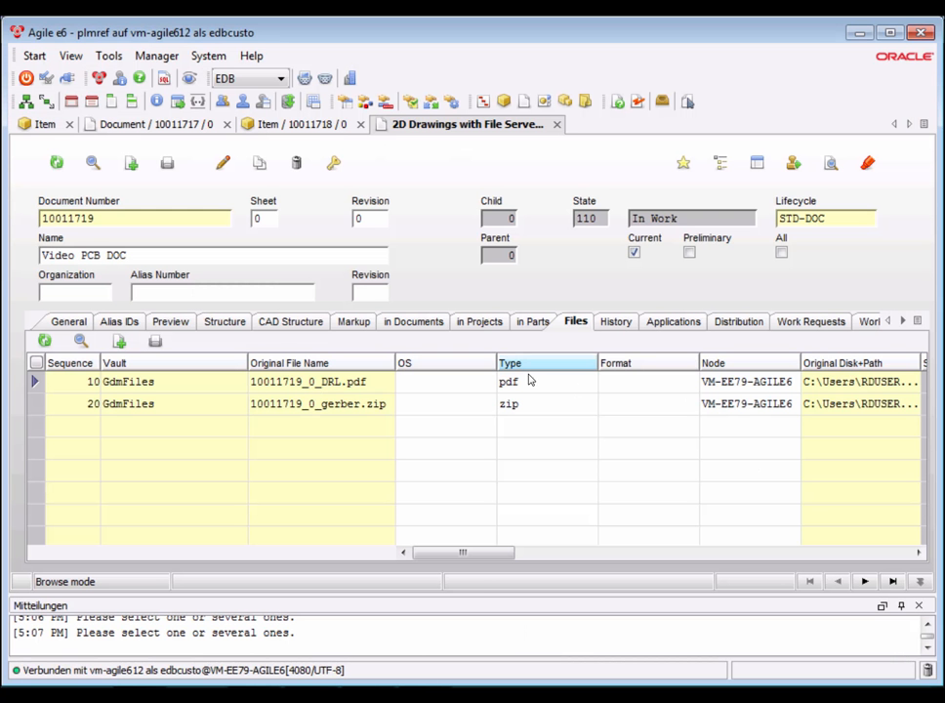
Open the archive 10011719_0_gerber.zip to review the Gerber layer files, then close it.
{"action": "left_click", "coordinate": [831, 162]}
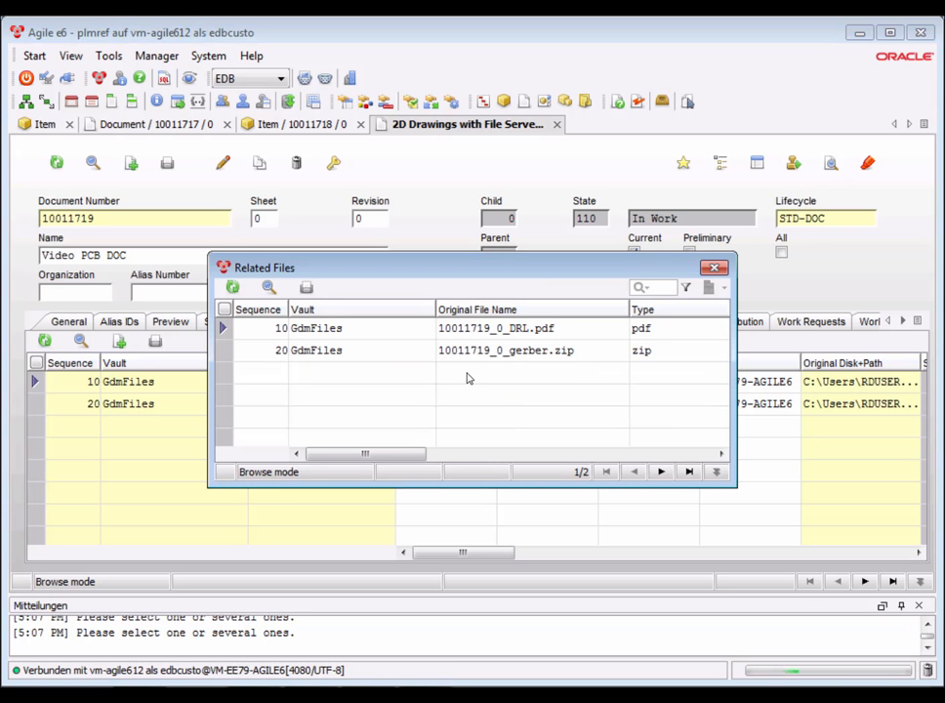
{"action": "double_click", "coordinate": [422, 350]}
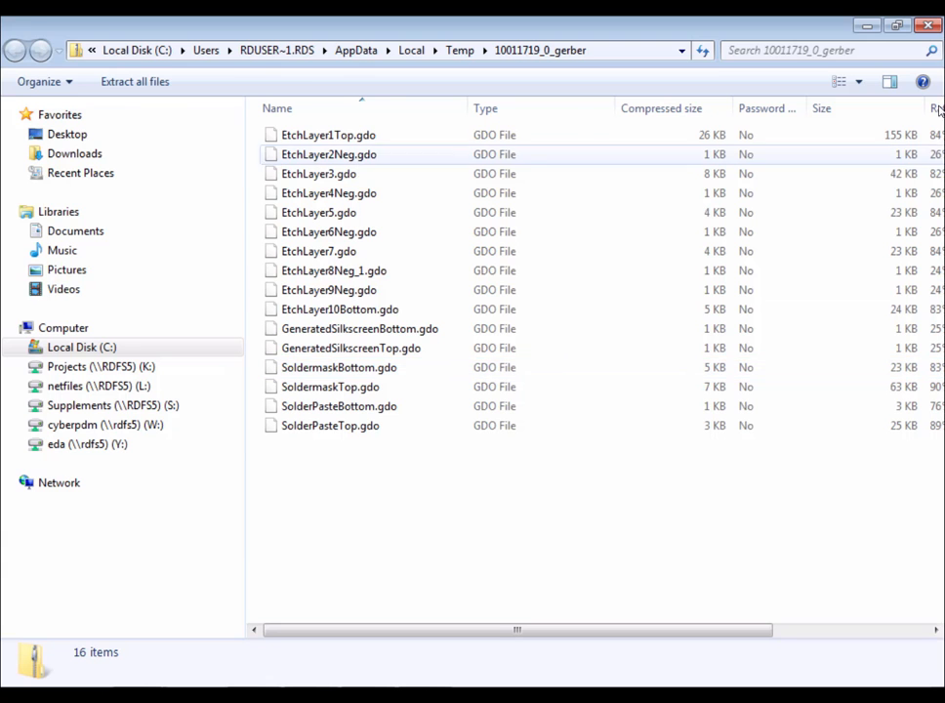
{"action": "left_click", "coordinate": [930, 27]}
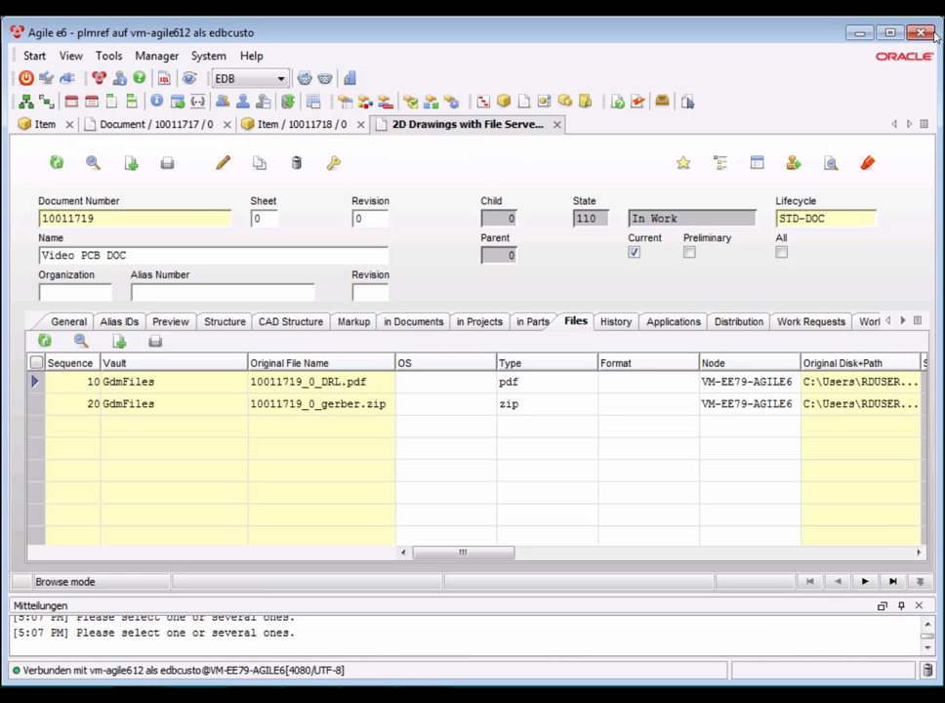
Close the PCB document and item tabs, then open the Video Total part's Video Total DOC document.
{"action": "left_click", "coordinate": [557, 124]}
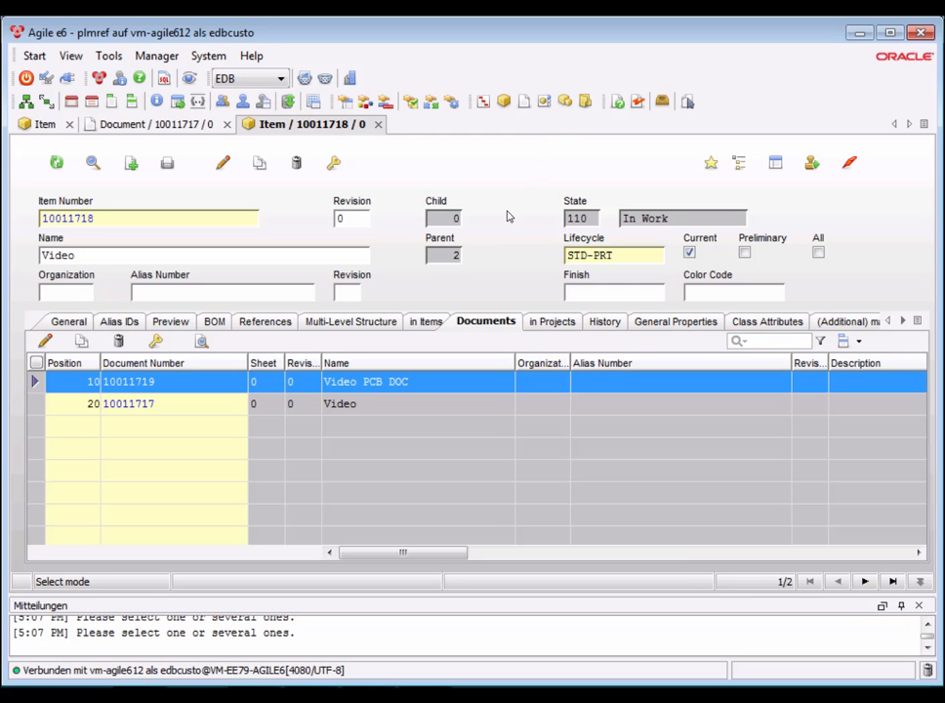
{"action": "left_click", "coordinate": [379, 125]}
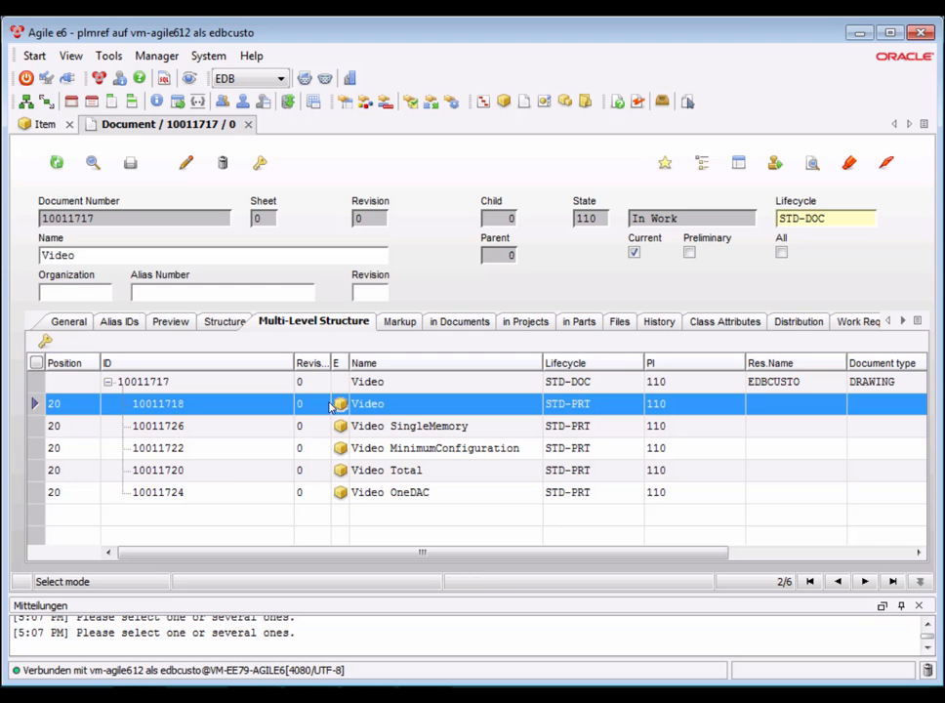
{"action": "left_click", "coordinate": [231, 474]}
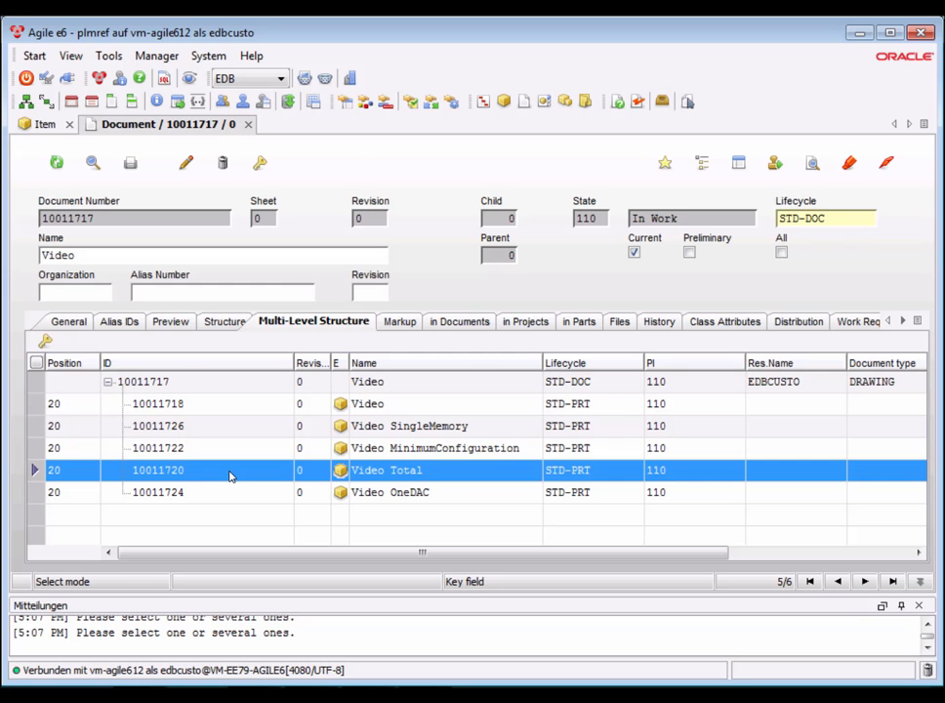
{"action": "right_click", "coordinate": [233, 474]}
{"action": "left_click", "coordinate": [259, 483]}
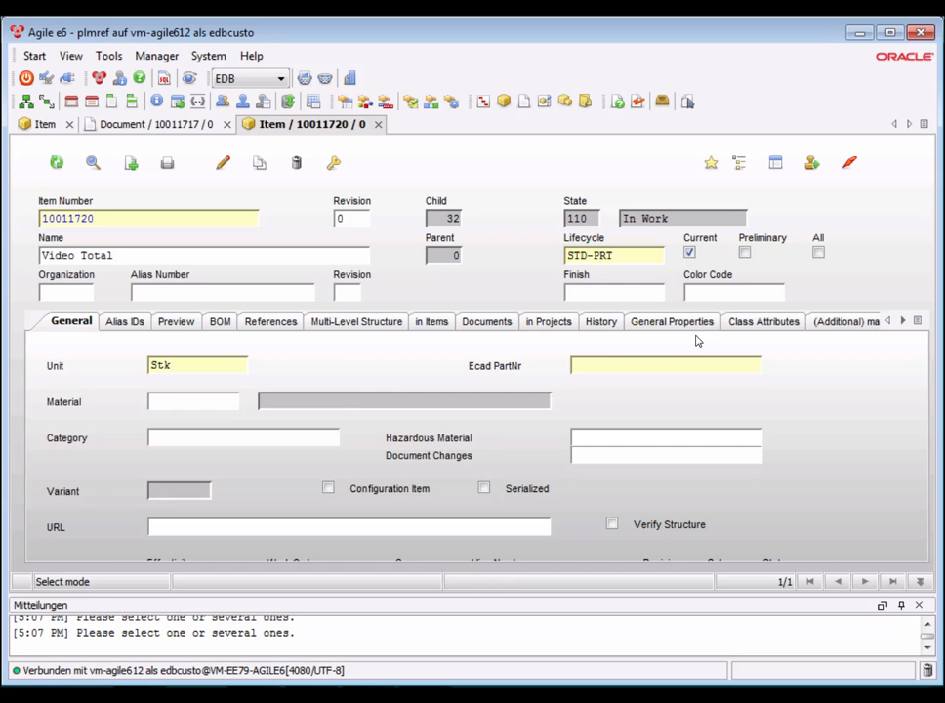
{"action": "left_click", "coordinate": [487, 323]}
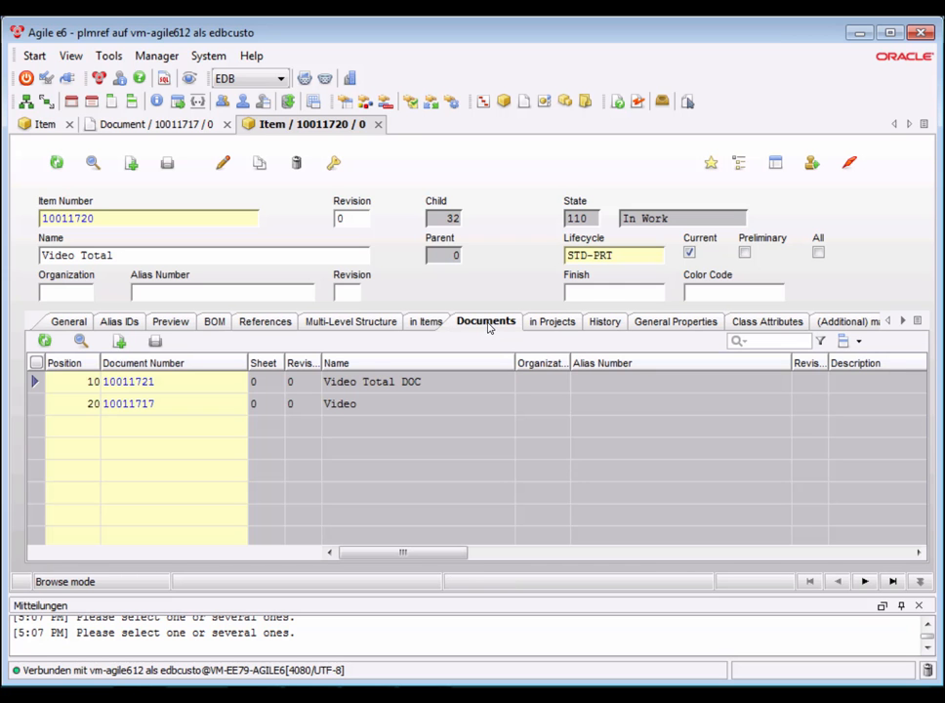
{"action": "double_click", "coordinate": [146, 383]}
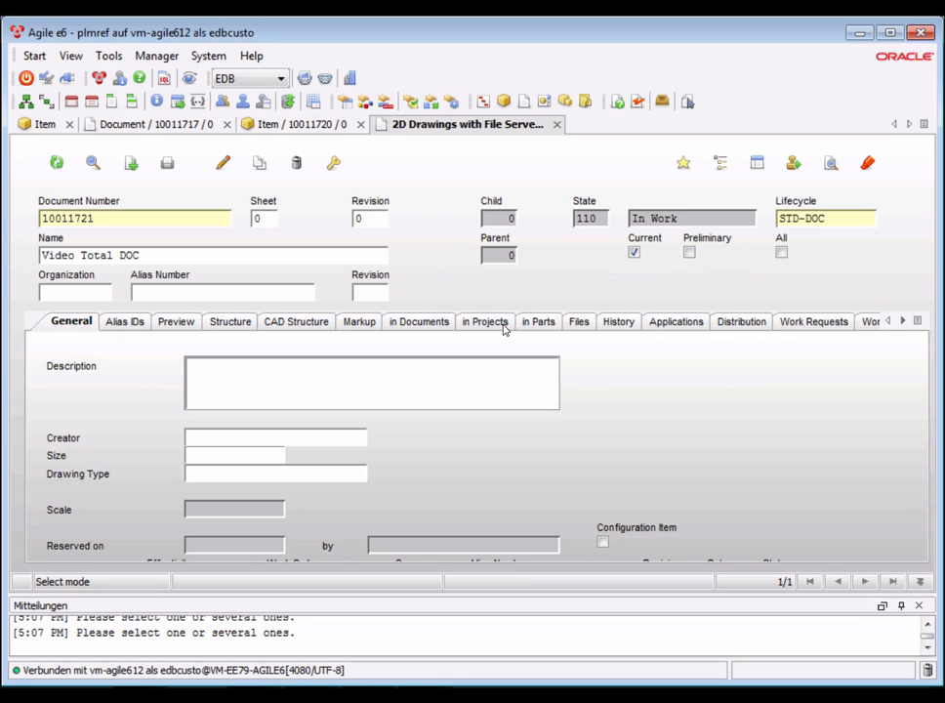
Show the Video Total DOC document's attached files and open 10011721_0_SCH.pdf for viewing, then close it.
{"action": "left_click", "coordinate": [579, 321]}
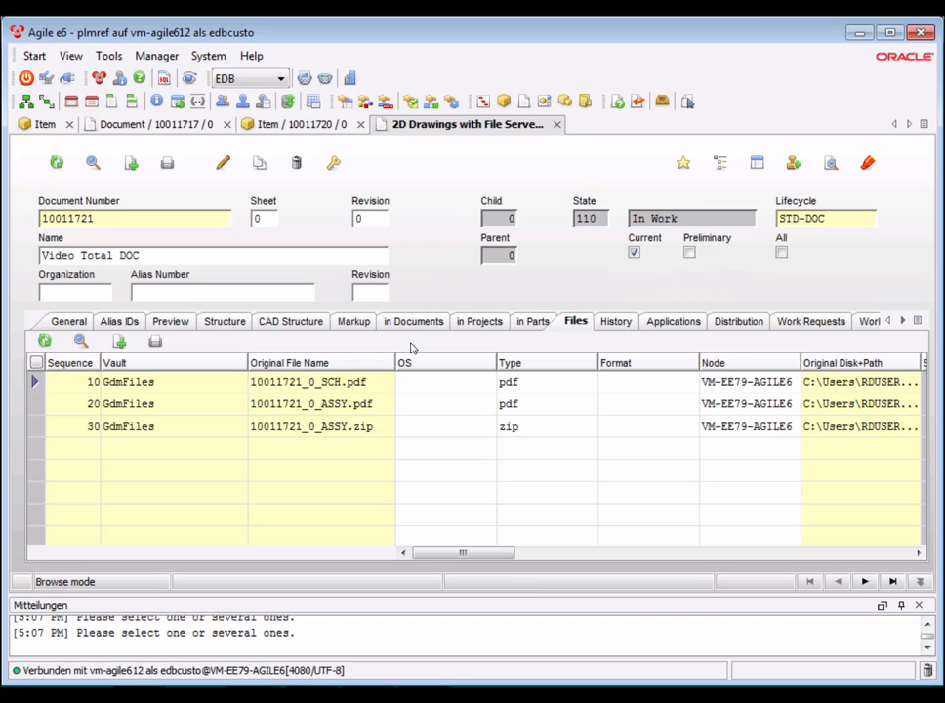
{"action": "left_click", "coordinate": [793, 162]}
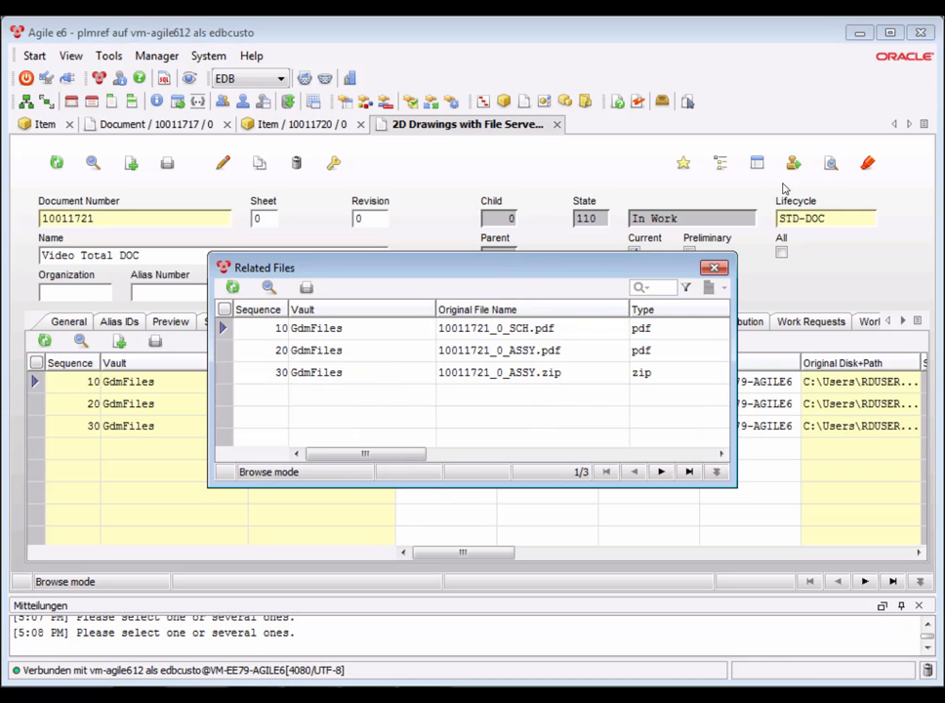
{"action": "double_click", "coordinate": [513, 329]}
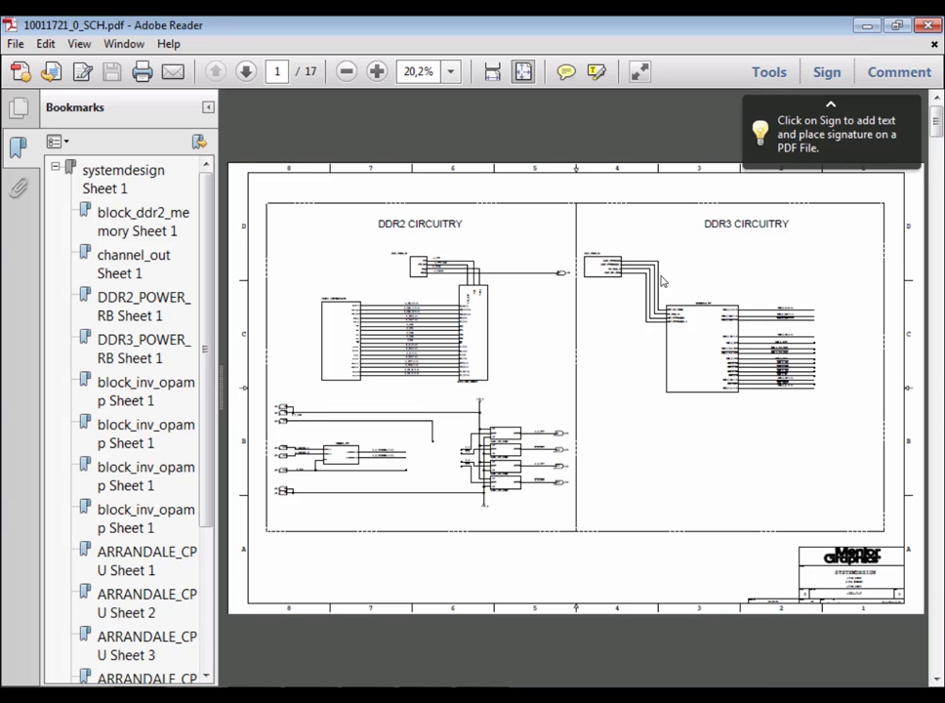
{"action": "left_click", "coordinate": [932, 28]}
Open the assembly drawing 10011721_0_ASSY.pdf for viewing, then close it.
{"action": "left_click", "coordinate": [335, 406]}
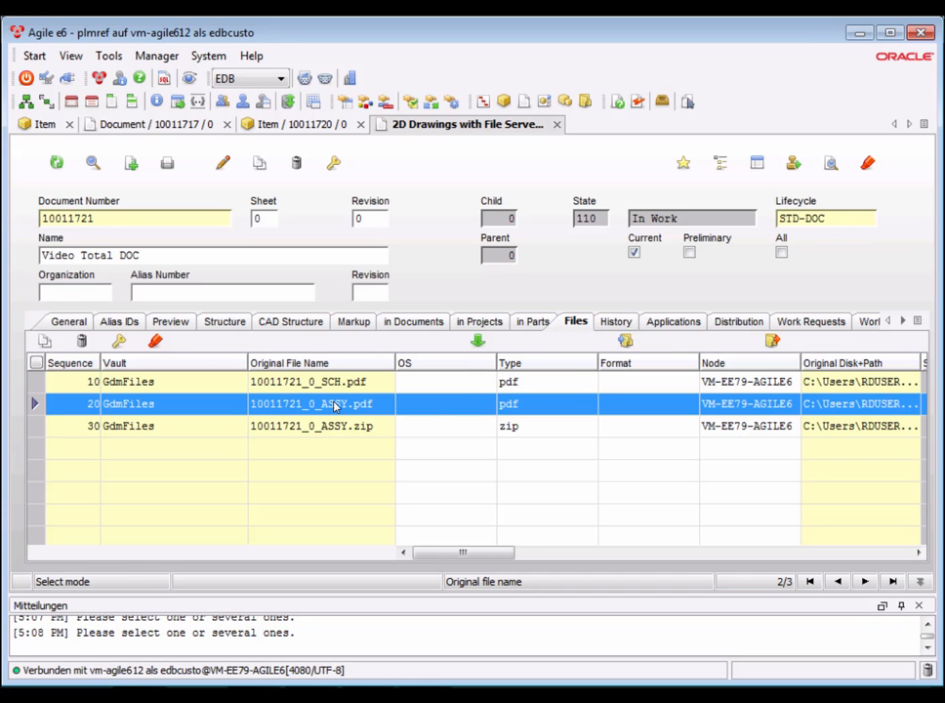
{"action": "left_click", "coordinate": [830, 163]}
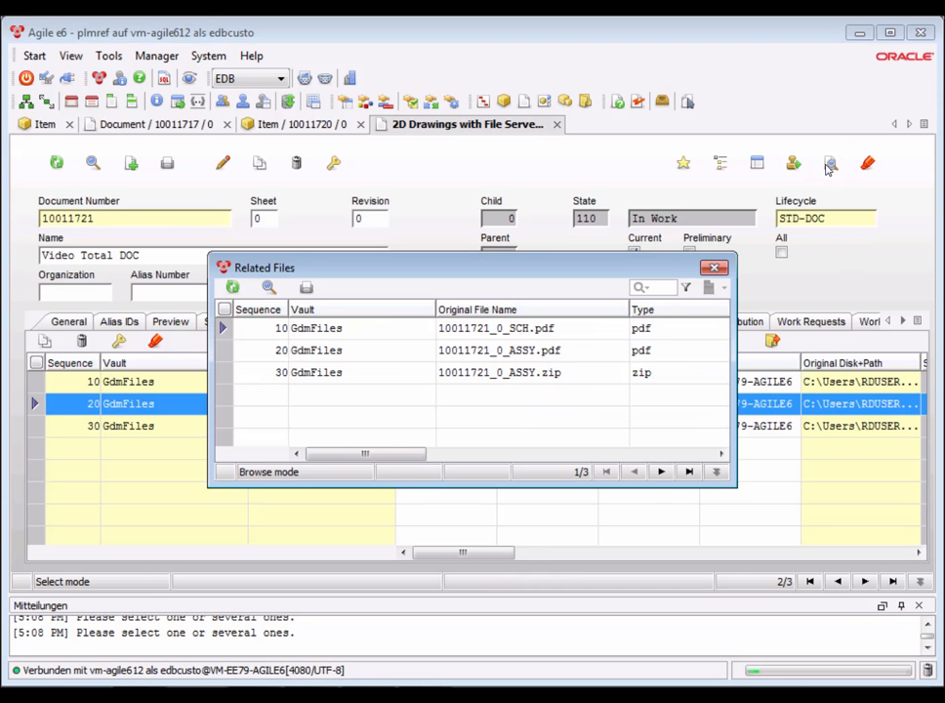
{"action": "double_click", "coordinate": [523, 357]}
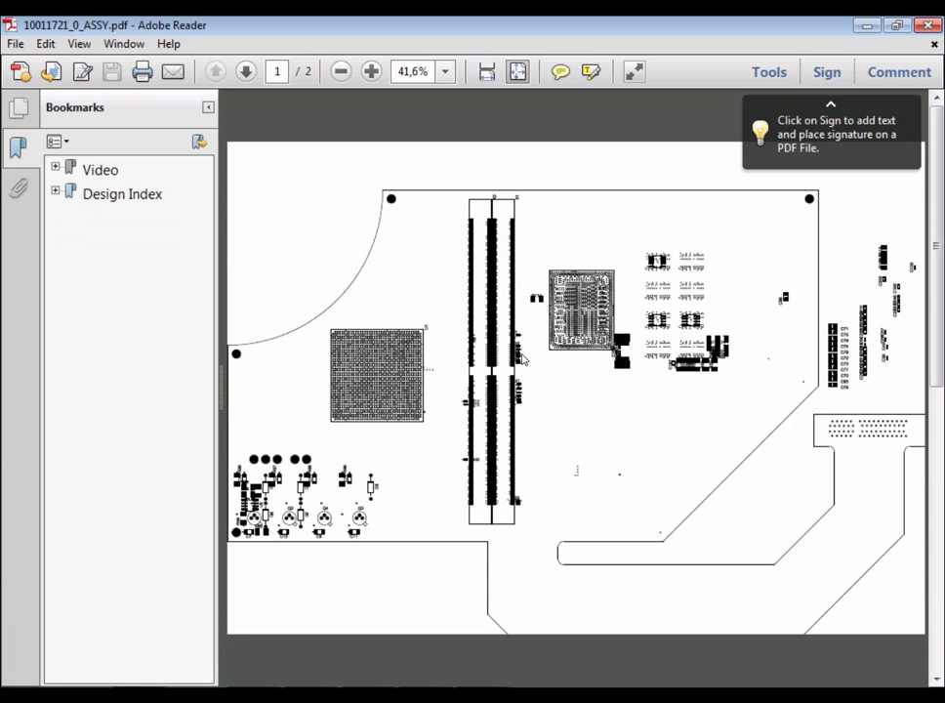
{"action": "left_click", "coordinate": [930, 26]}
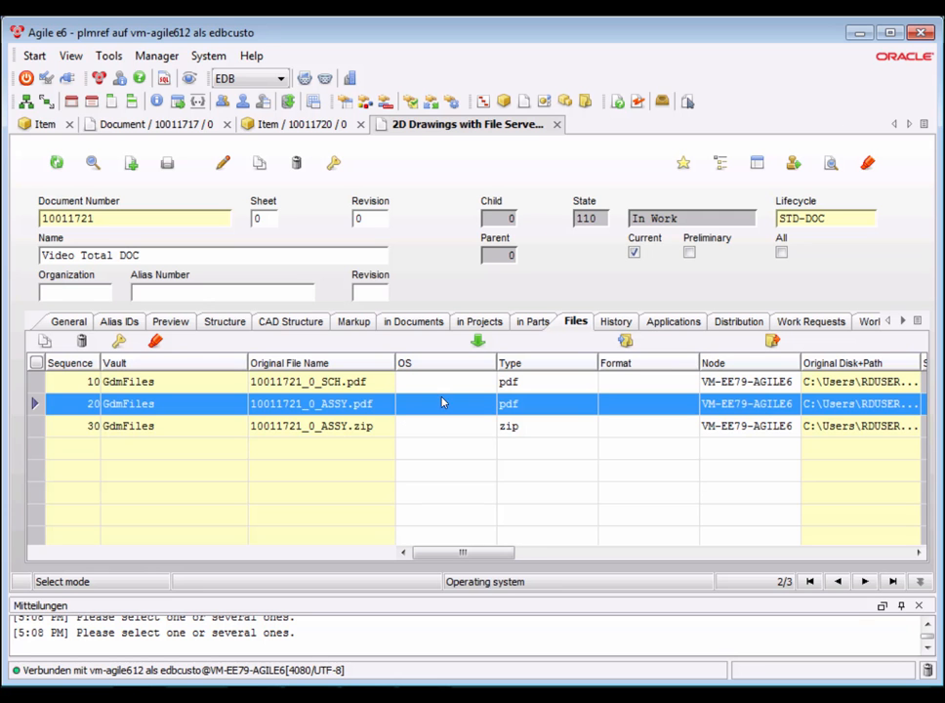
Open the archive 10011721_0_ASSY.zip and view its vb_ais text file, then close both windows.
{"action": "left_click", "coordinate": [358, 430]}
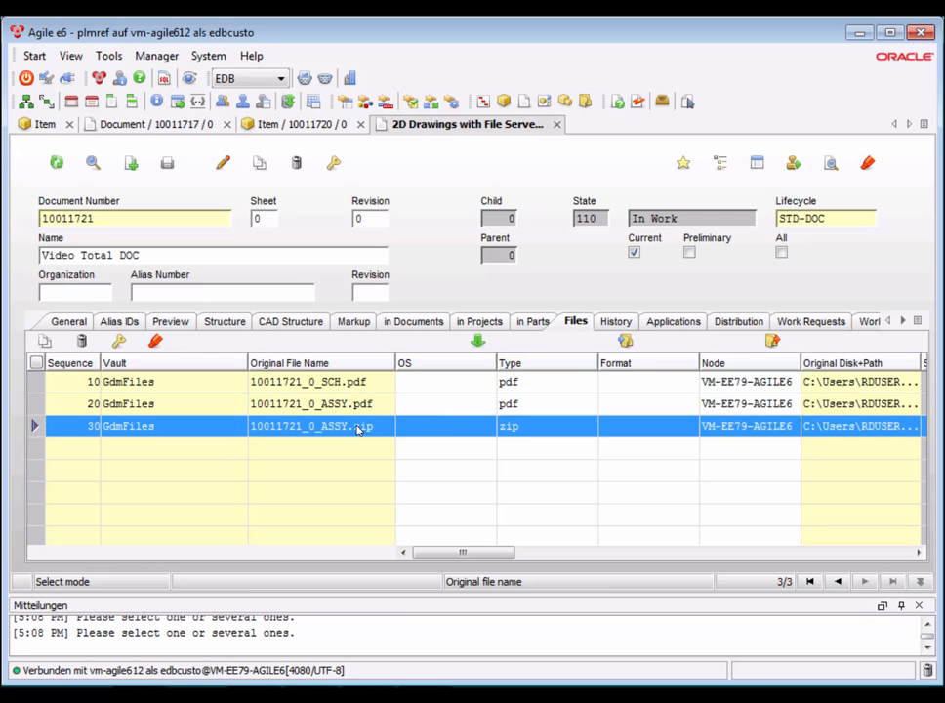
{"action": "left_click", "coordinate": [831, 163]}
{"action": "double_click", "coordinate": [528, 374]}
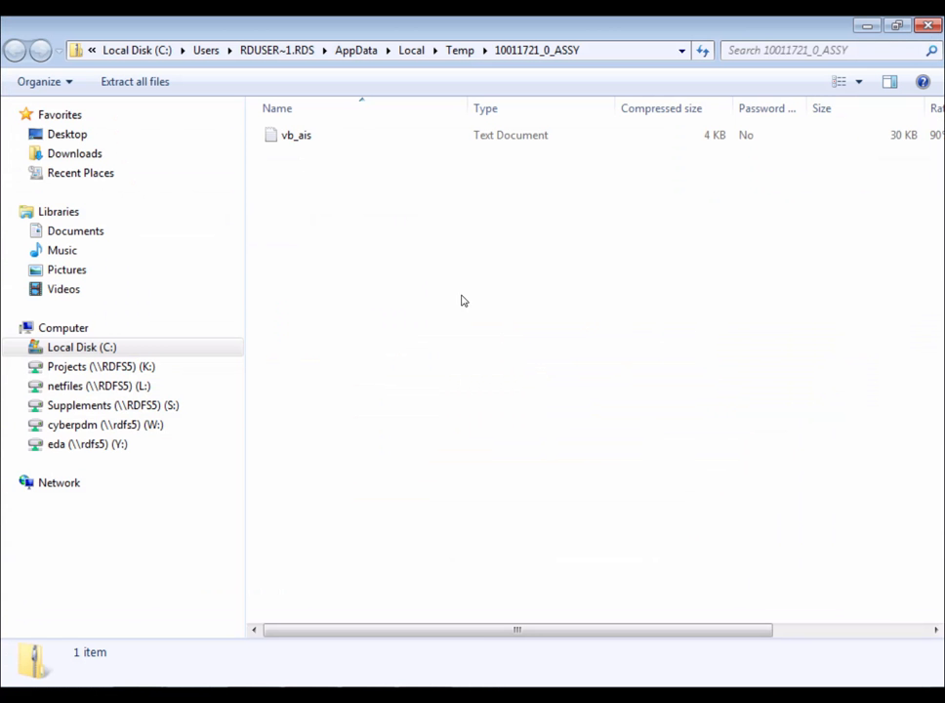
{"action": "double_click", "coordinate": [284, 136]}
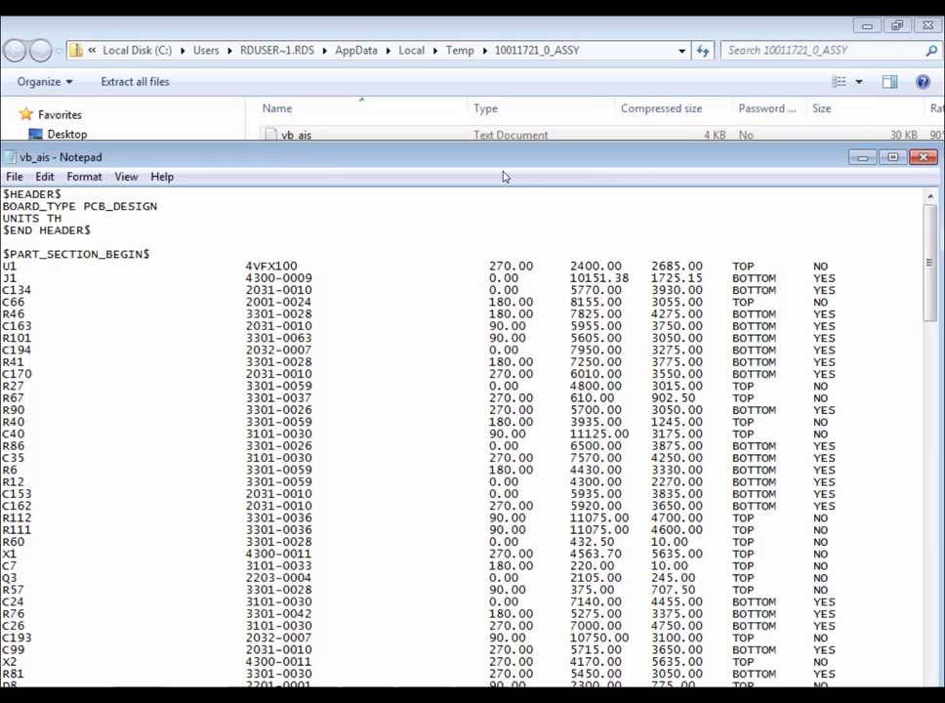
{"action": "left_click", "coordinate": [928, 159]}
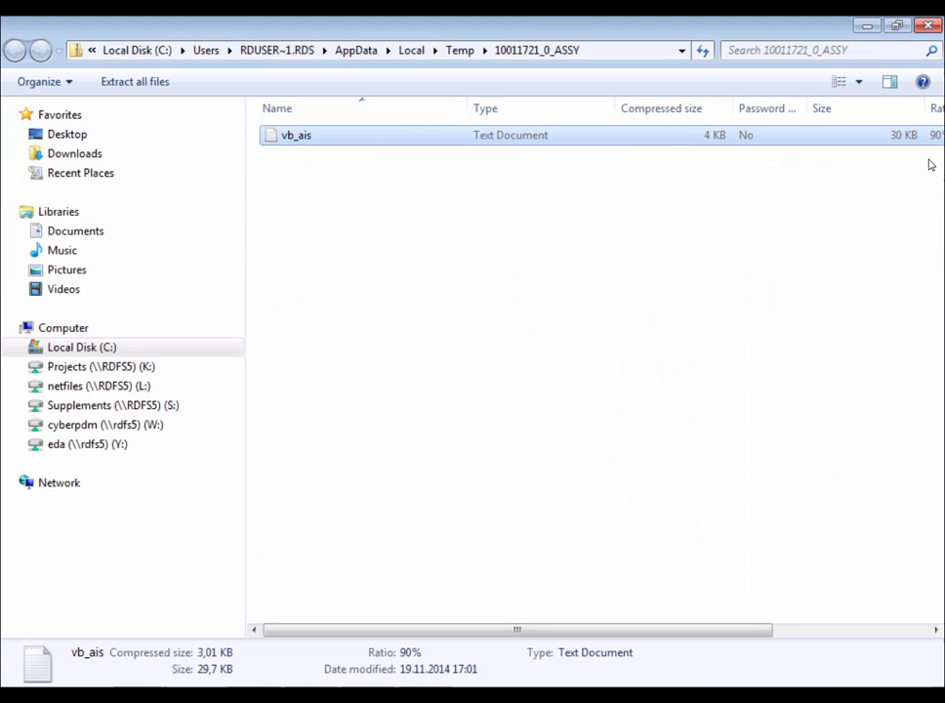
{"action": "left_click", "coordinate": [931, 27]}
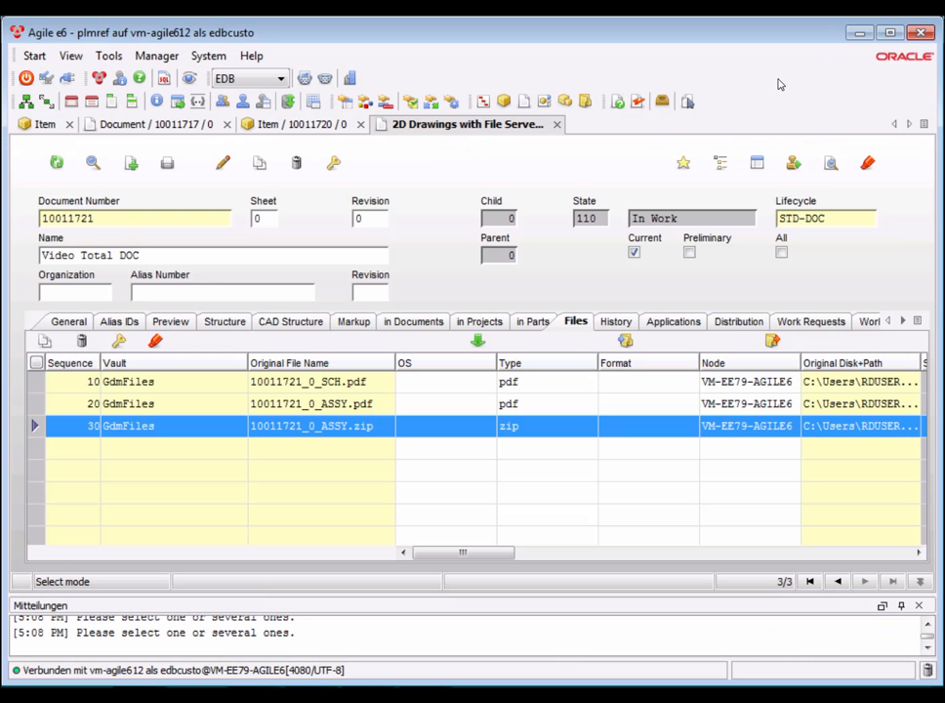
Close the document tab and review the Video Total item's BOM and References lists.
{"action": "left_click", "coordinate": [557, 124]}
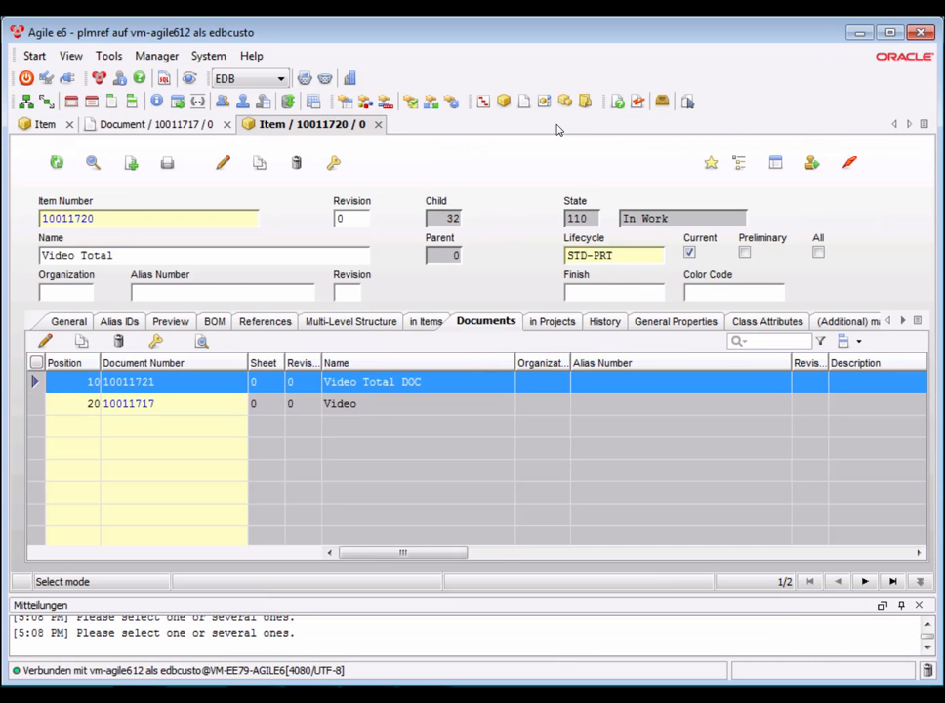
{"action": "left_click", "coordinate": [215, 322]}
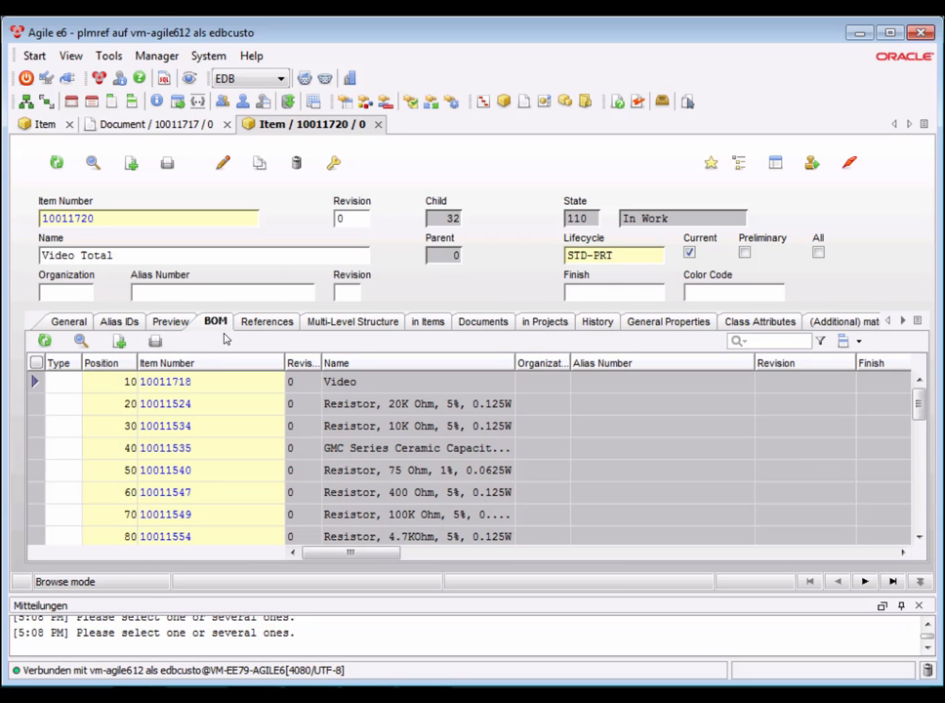
{"action": "left_click_drag", "start_coordinate": [918, 491], "coordinate": [923, 392]}
{"action": "left_click", "coordinate": [45, 340]}
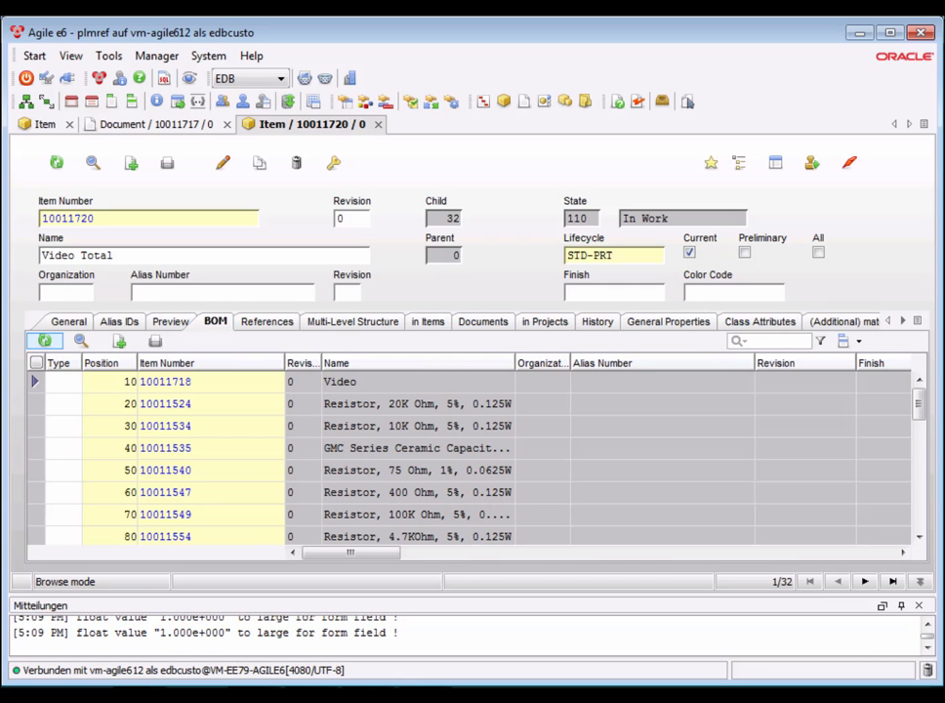
{"action": "left_click", "coordinate": [260, 323]}
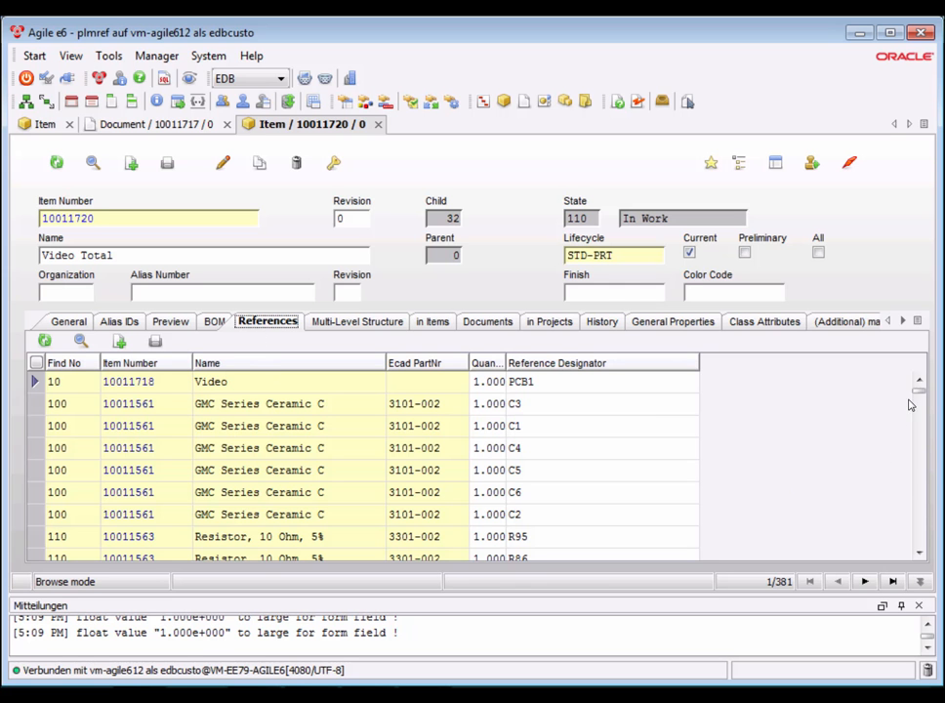
{"action": "mouse_move", "coordinate": [918, 384]}
{"action": "left_mouse_down"}
{"action": "mouse_move", "coordinate": [923, 476]}
{"action": "mouse_move", "coordinate": [918, 378]}
{"action": "left_mouse_up"}
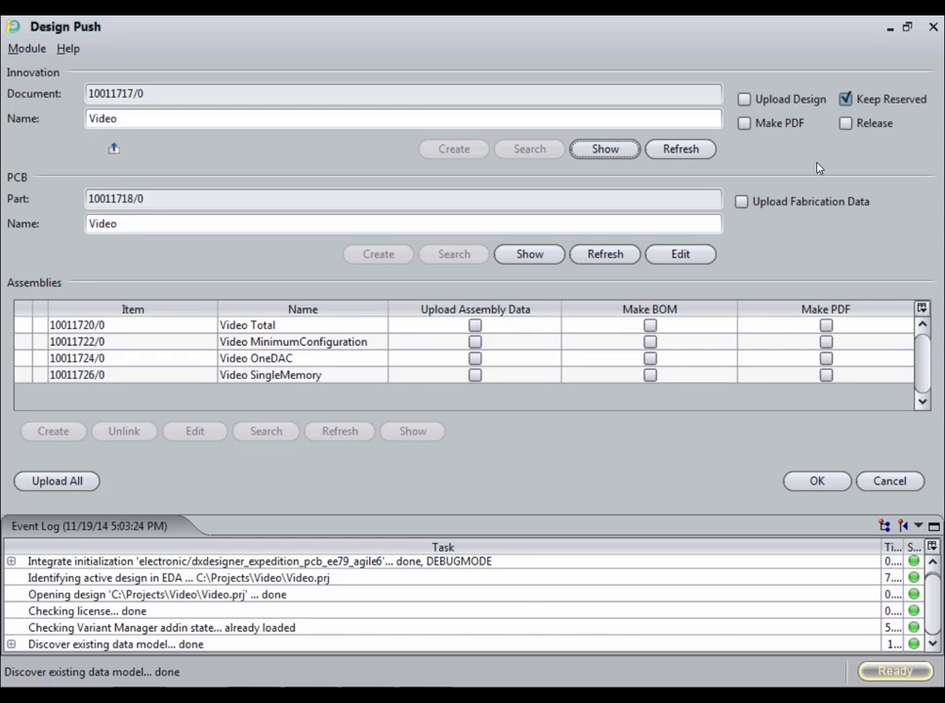
Push the Video design again with Keep Reserved cleared and Release enabled.
{"action": "left_click", "coordinate": [846, 98]}
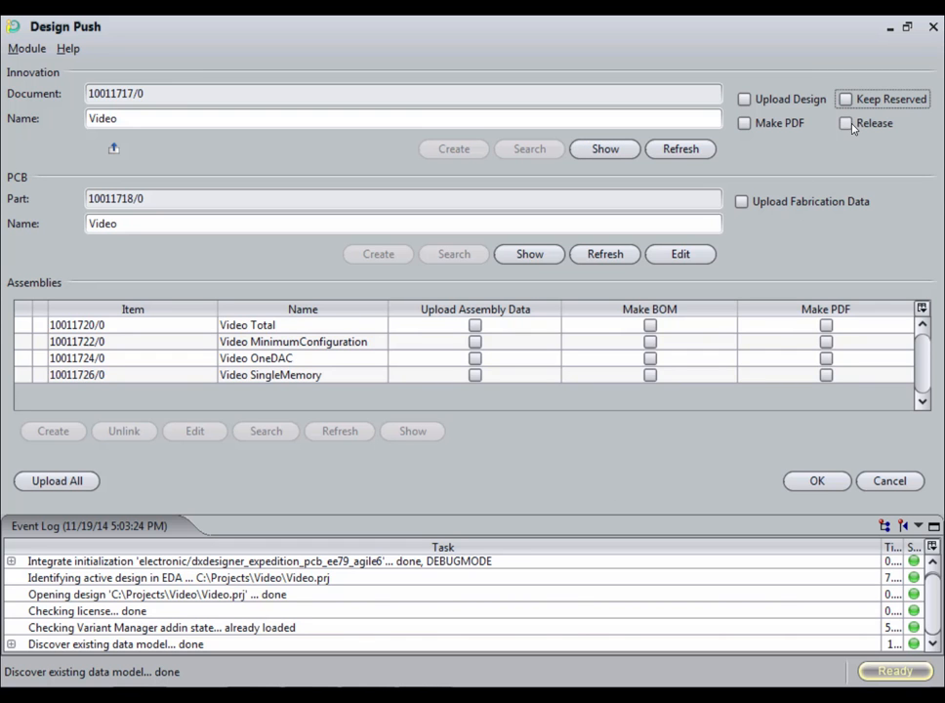
{"action": "left_click", "coordinate": [846, 123]}
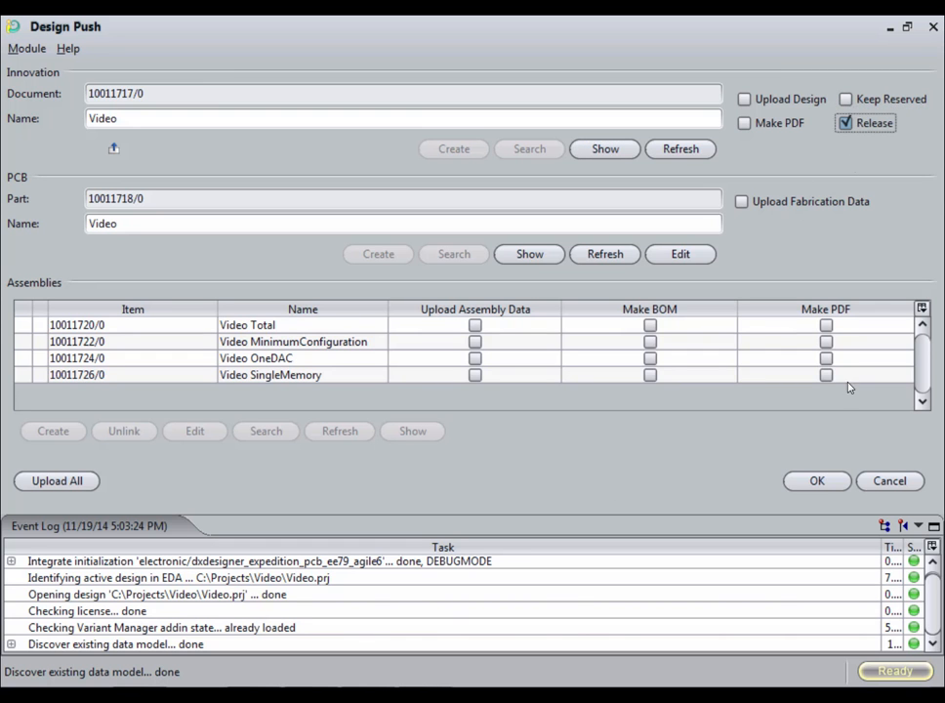
{"action": "left_click", "coordinate": [818, 480]}
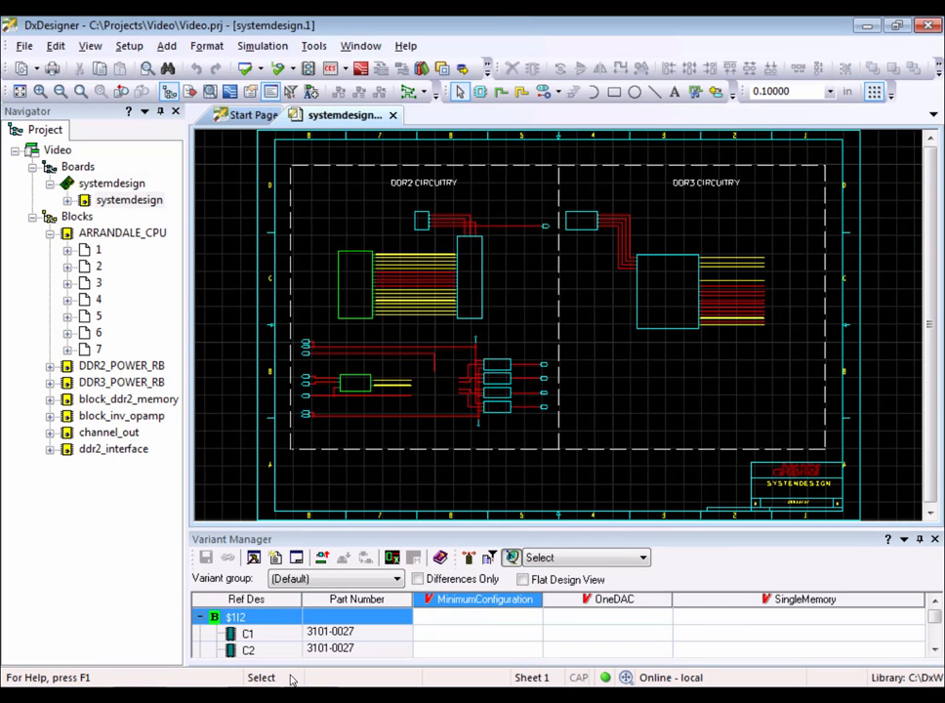
Start the Projekt Bearbeiten redesign command and search for items named Video.
{"action": "left_click", "coordinate": [313, 46]}
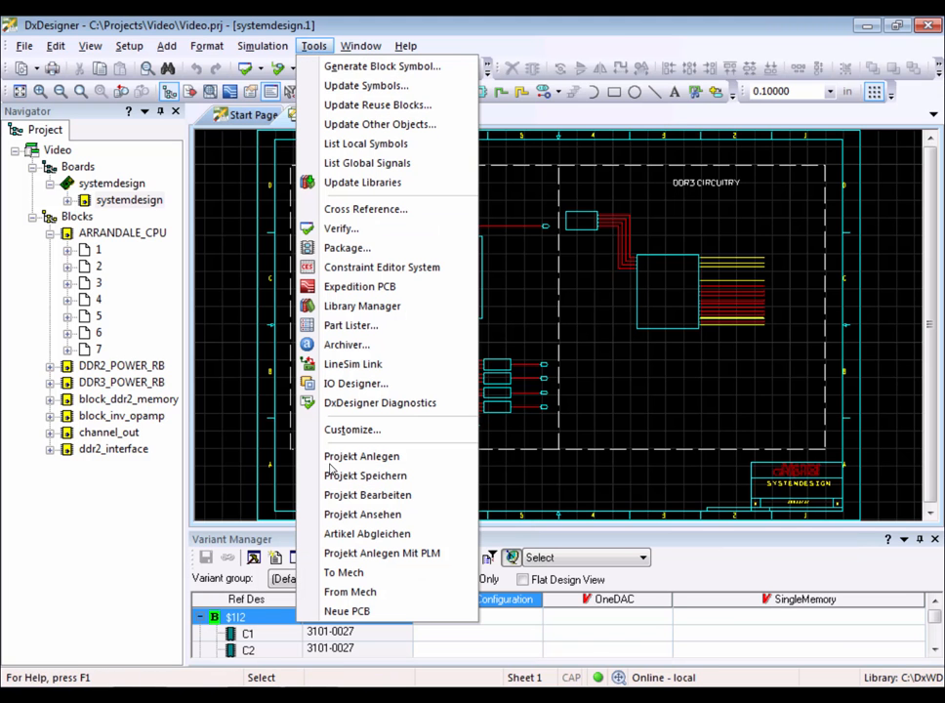
{"action": "left_click", "coordinate": [364, 495]}
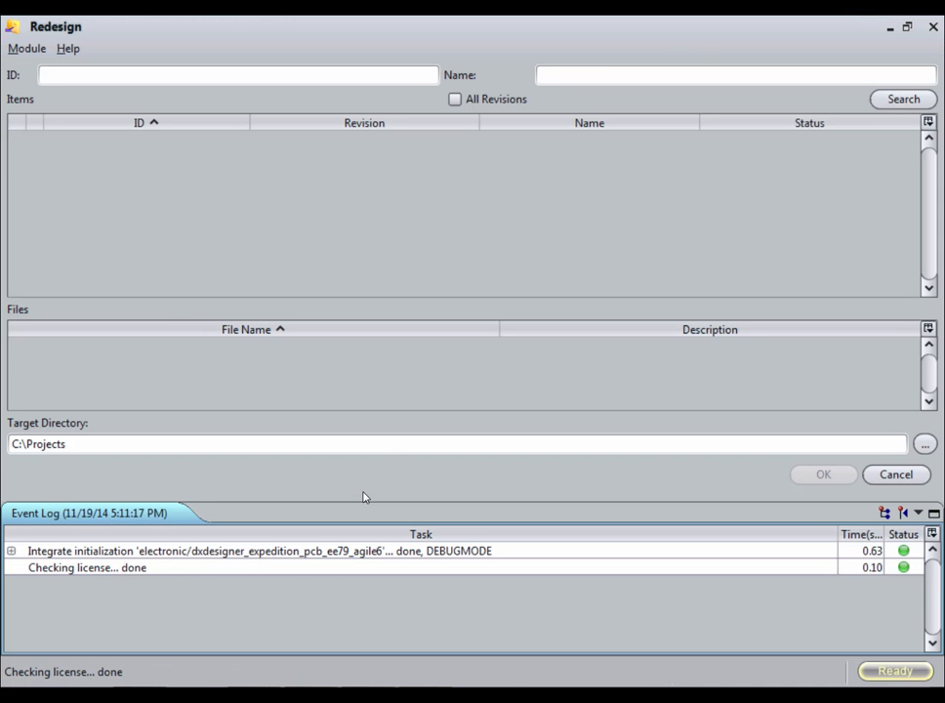
{"action": "left_click", "coordinate": [610, 75]}
{"action": "type", "text": "Video*"}
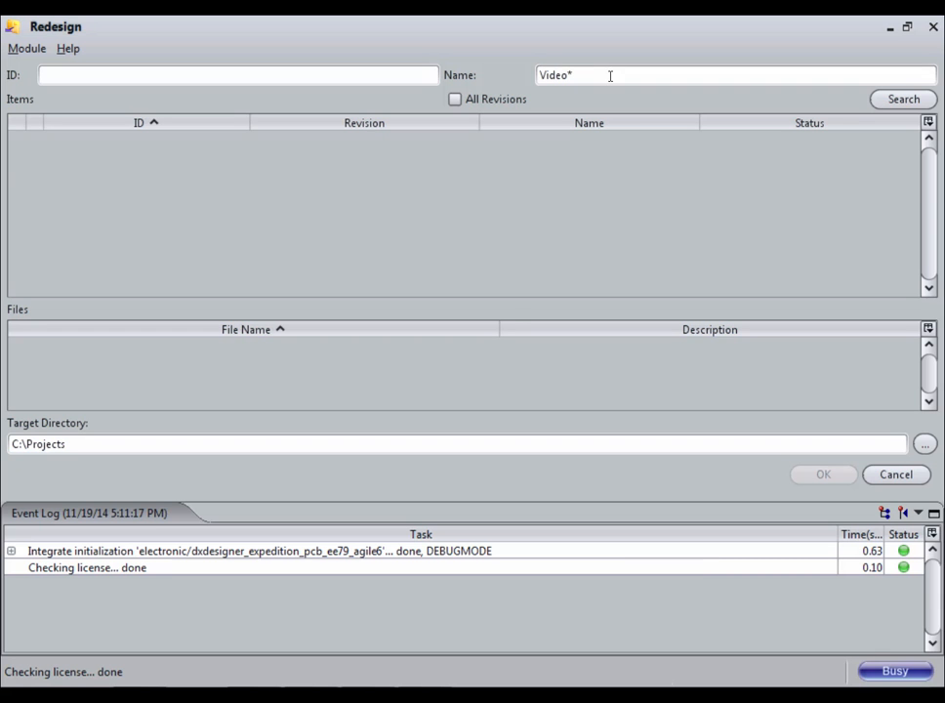
{"action": "key", "text": "Return"}
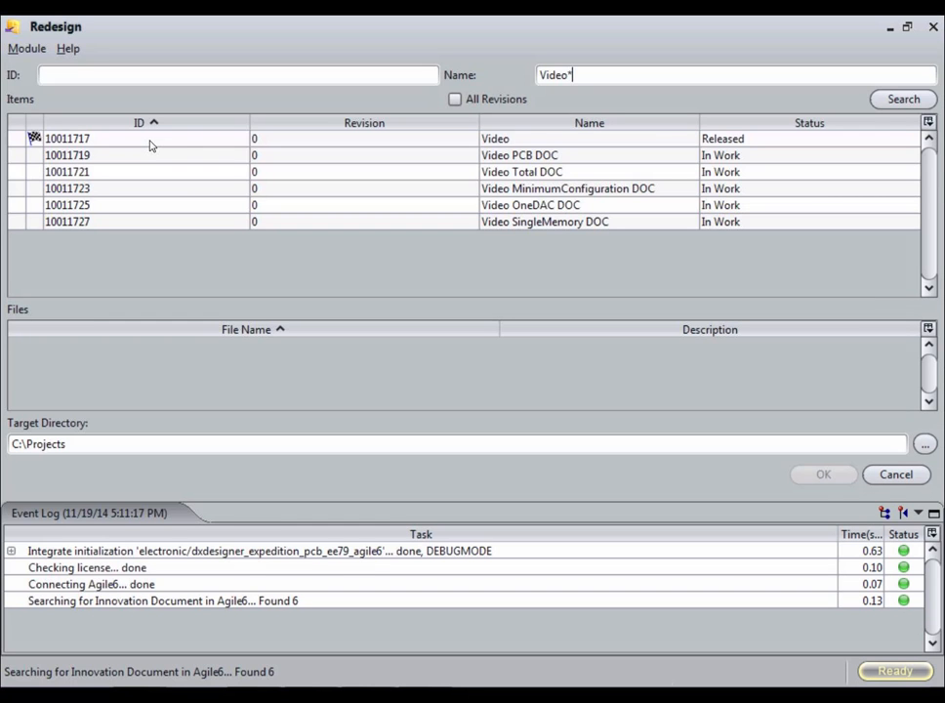
Check out the Video document 10011717 with its 10011717_0.zip container into C:\Projects for redesign.
{"action": "left_click", "coordinate": [285, 142]}
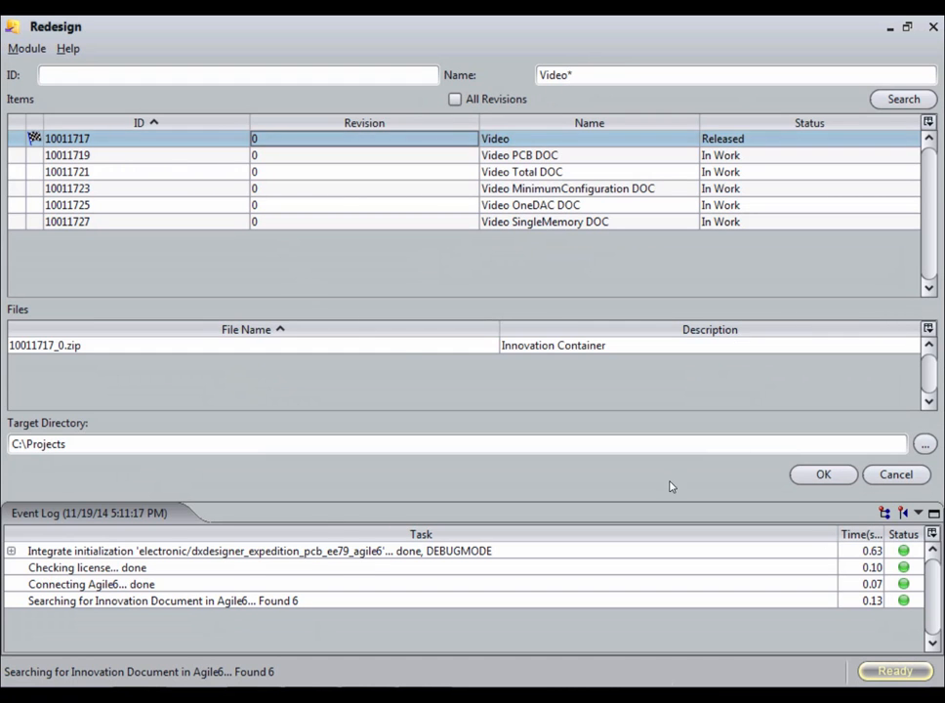
{"action": "left_click", "coordinate": [681, 349]}
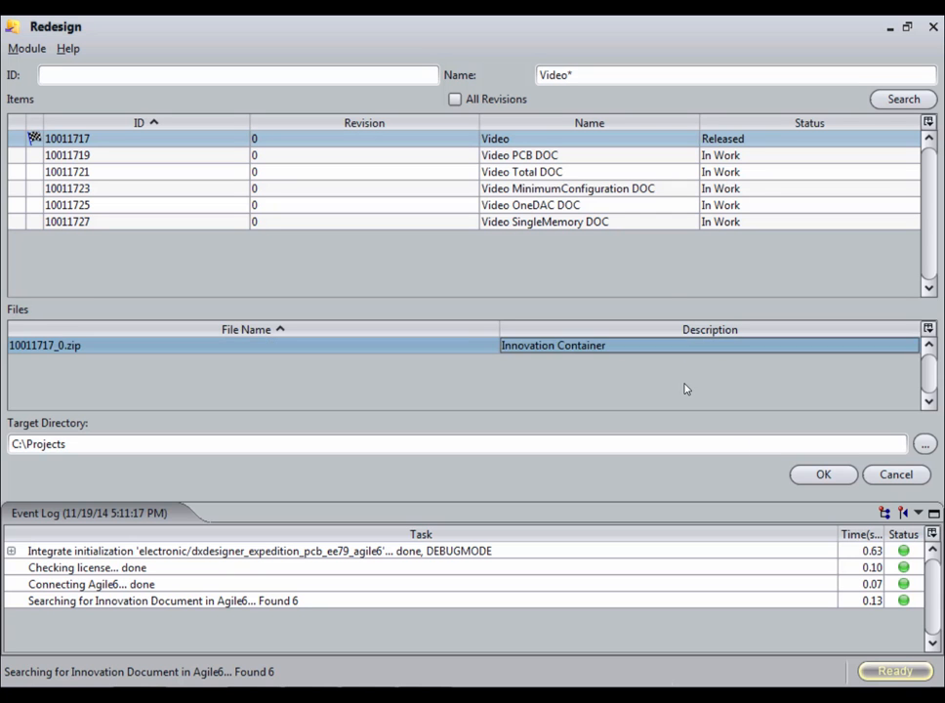
{"action": "left_click", "coordinate": [822, 473]}
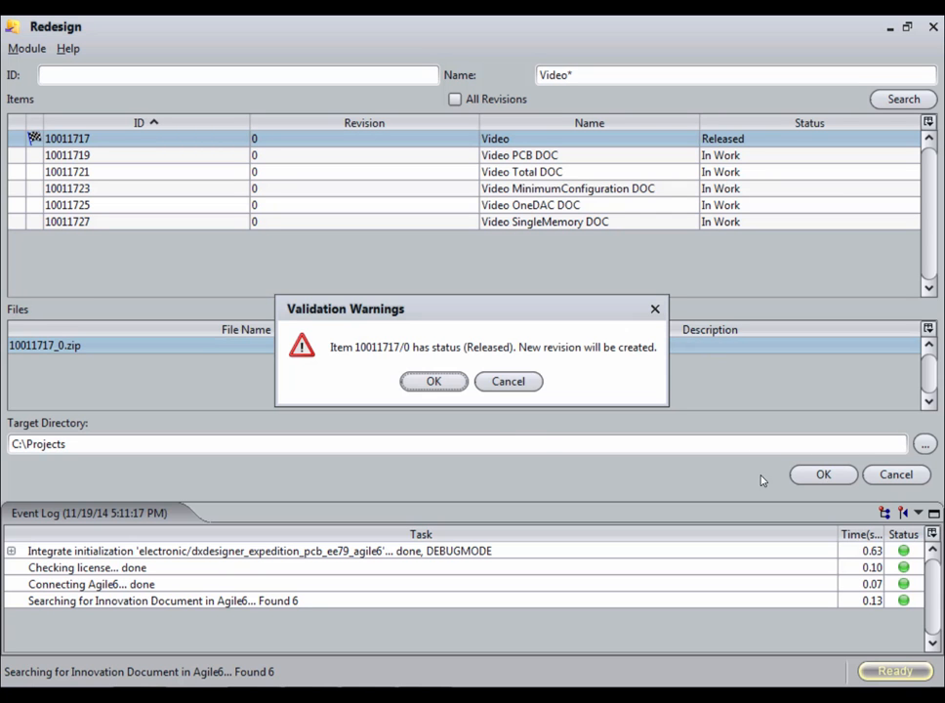
{"action": "left_click", "coordinate": [434, 383]}
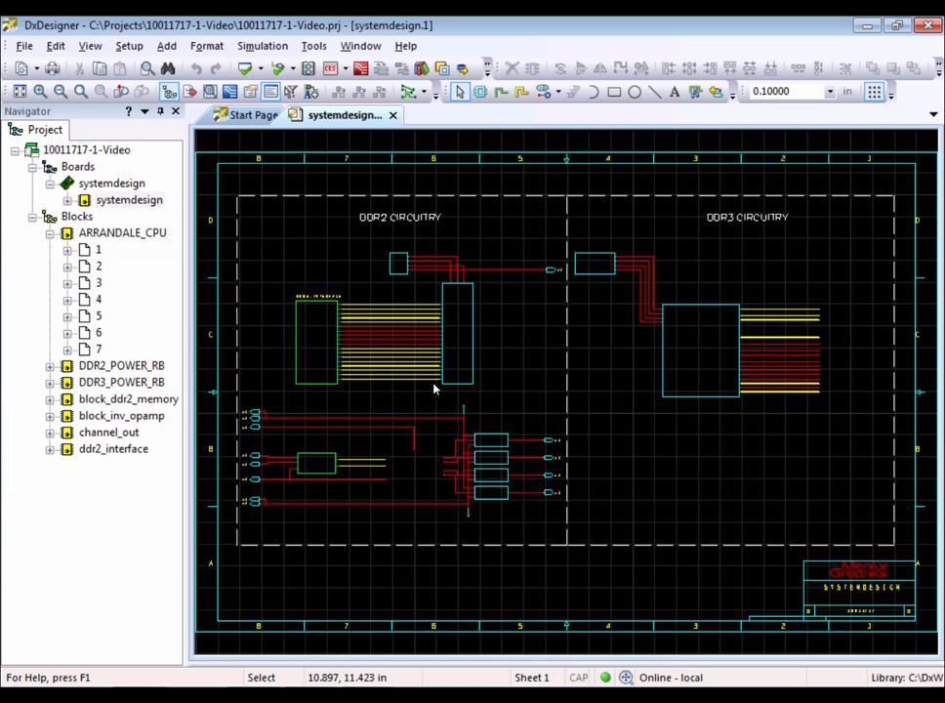
Delete the 10 uF capacitor from the block_inv_opamp schematic.
{"action": "double_click", "coordinate": [154, 419]}
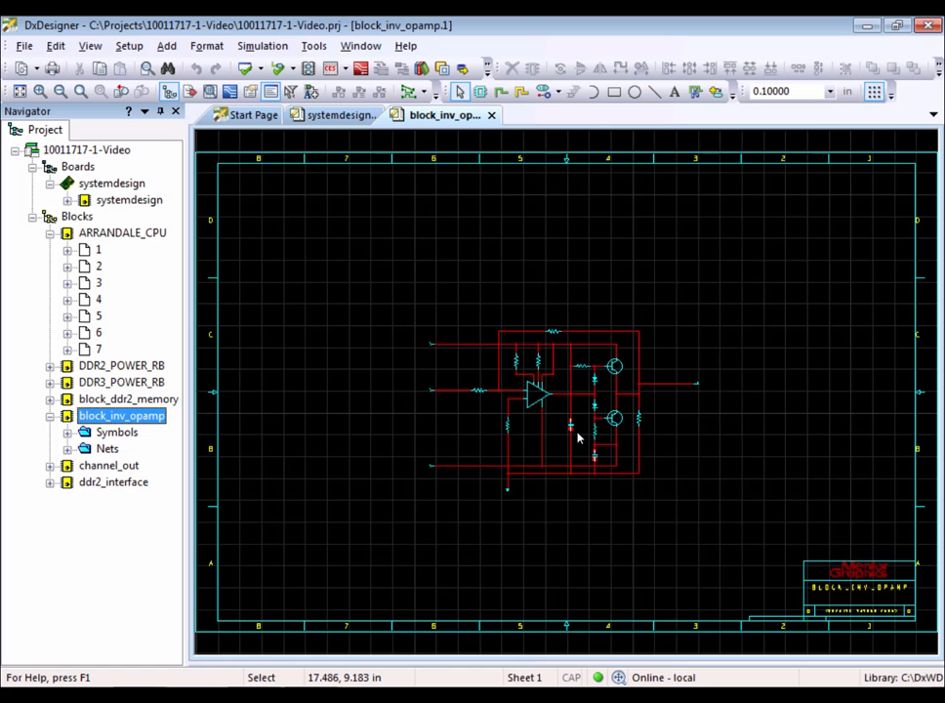
{"action": "scroll", "coordinate": [578, 437], "scroll_direction": "up", "scroll_amount": 3}
{"action": "left_click", "coordinate": [558, 404]}
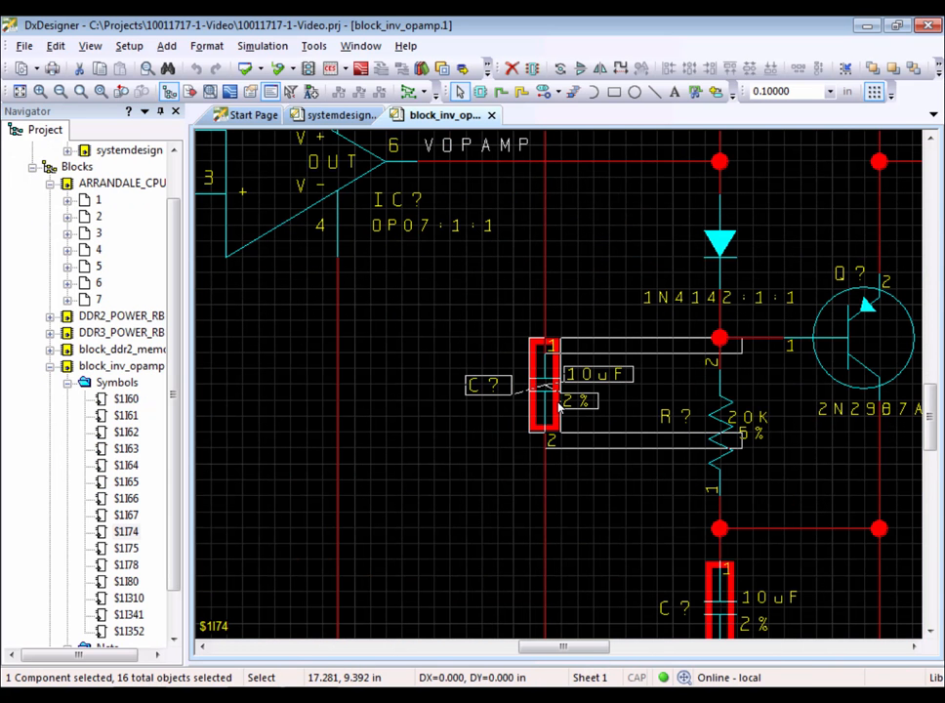
{"action": "key", "text": "Delete"}
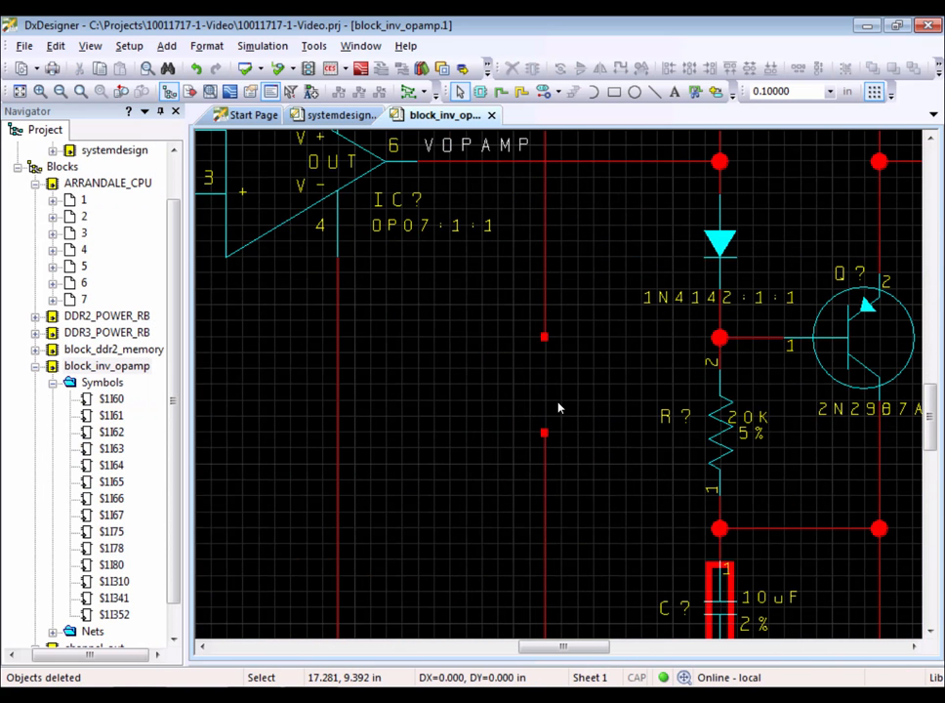
Close the block_inv_opamp schematic tab and select the systemdesign board in the project tree.
{"action": "right_click", "coordinate": [452, 118]}
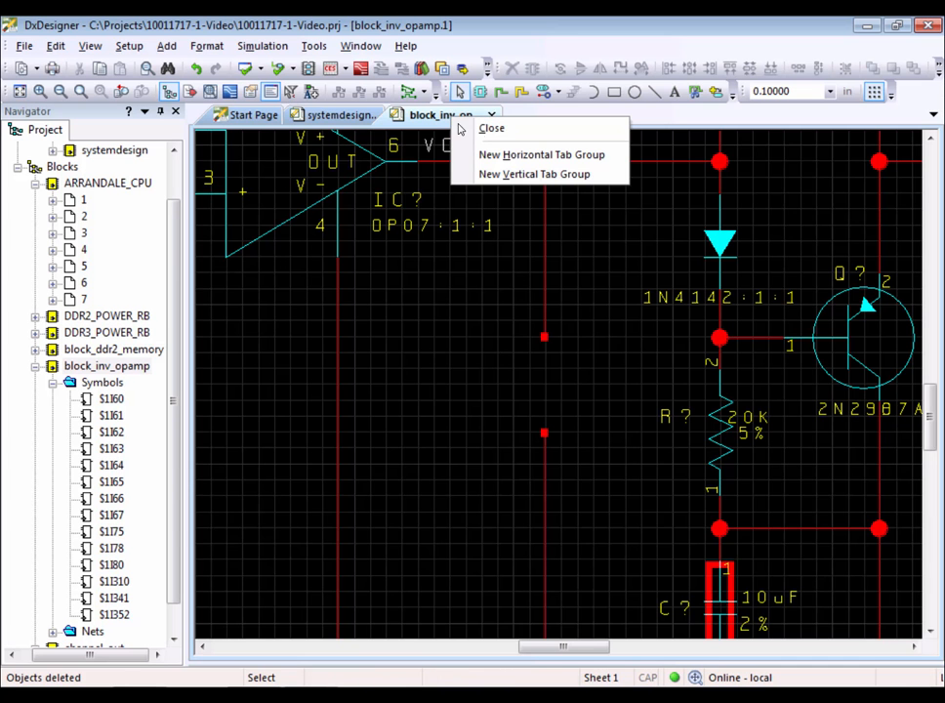
{"action": "left_click", "coordinate": [480, 128]}
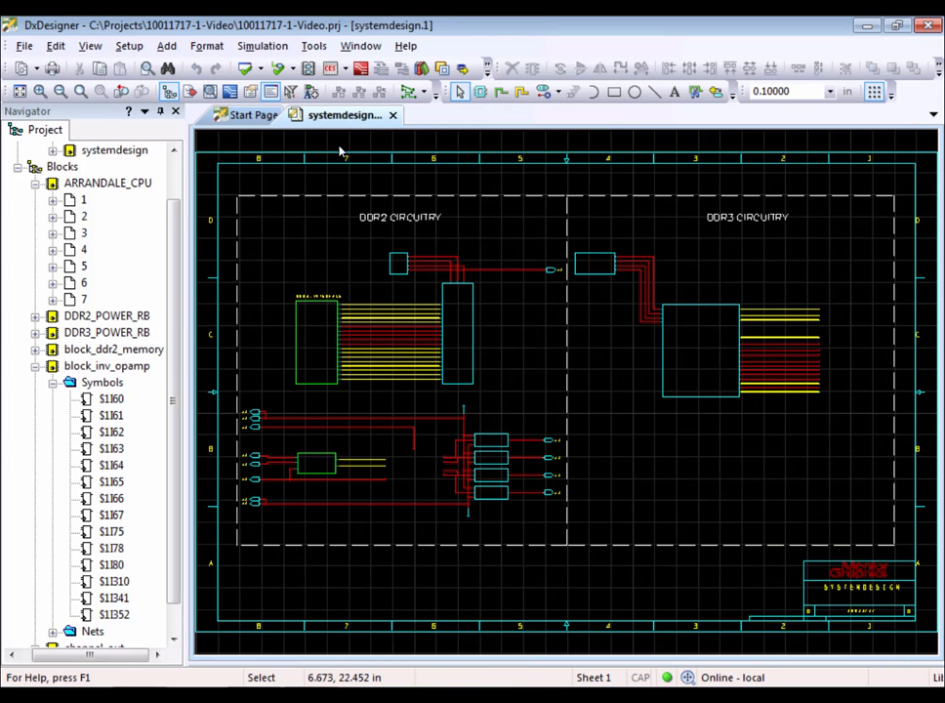
{"action": "double_click", "coordinate": [114, 153]}
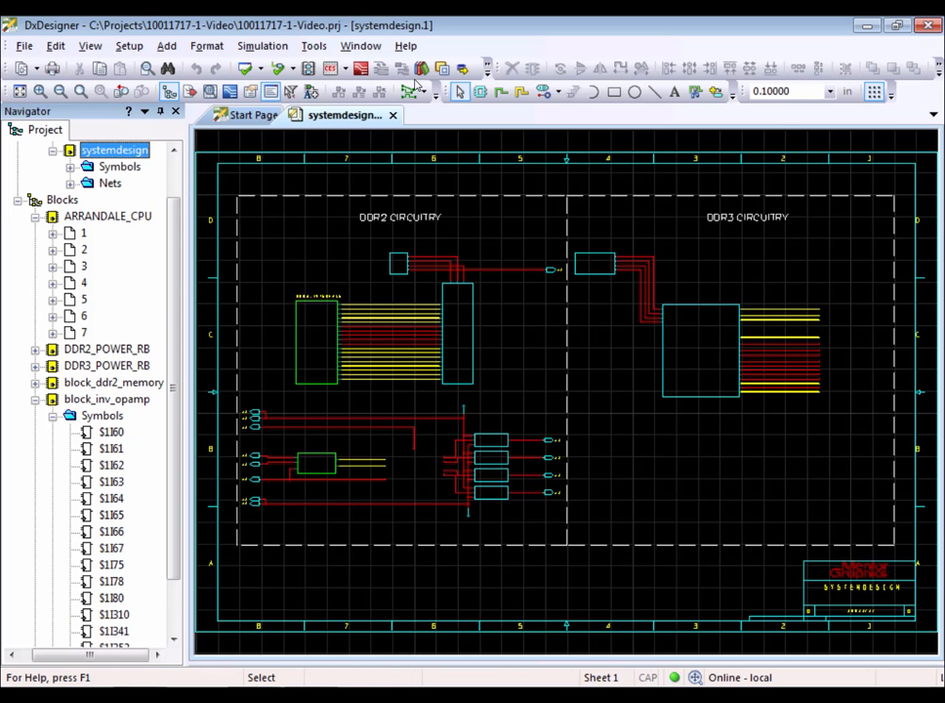
Run Projekt Speichern to push the design, enabling Make BOM for the Video Total and Video SingleMemory assemblies.
{"action": "left_click", "coordinate": [313, 45]}
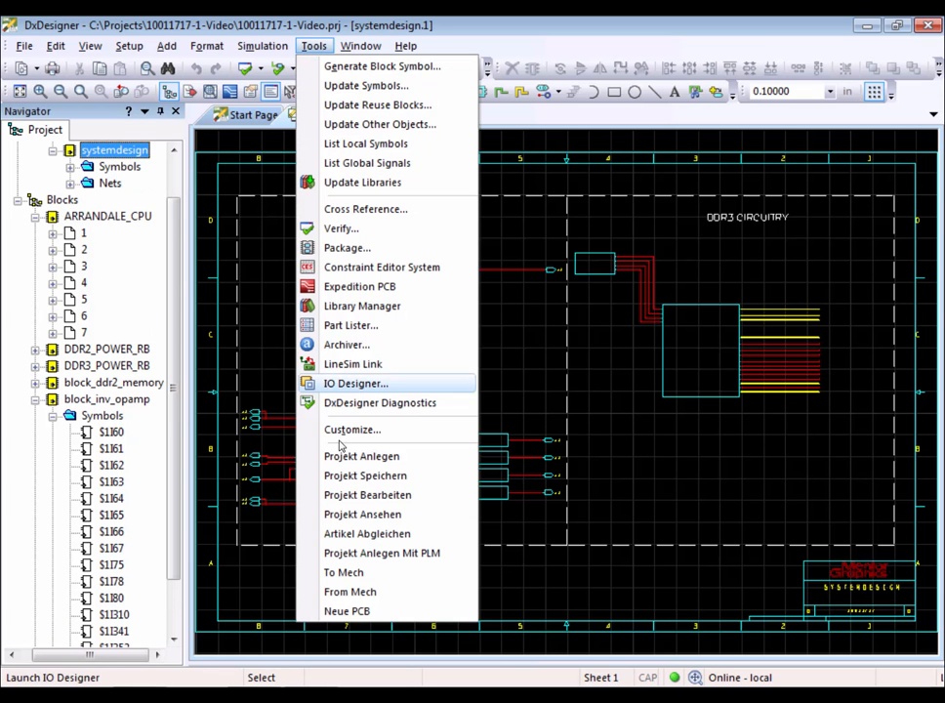
{"action": "left_click", "coordinate": [366, 476]}
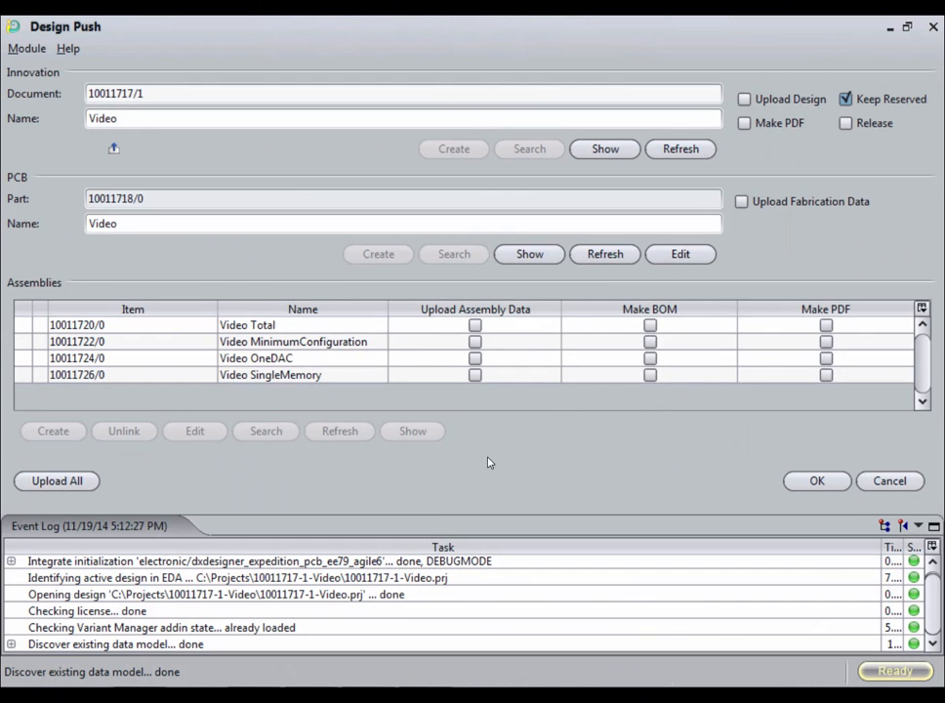
{"action": "left_click", "coordinate": [650, 325]}
{"action": "left_click", "coordinate": [650, 375]}
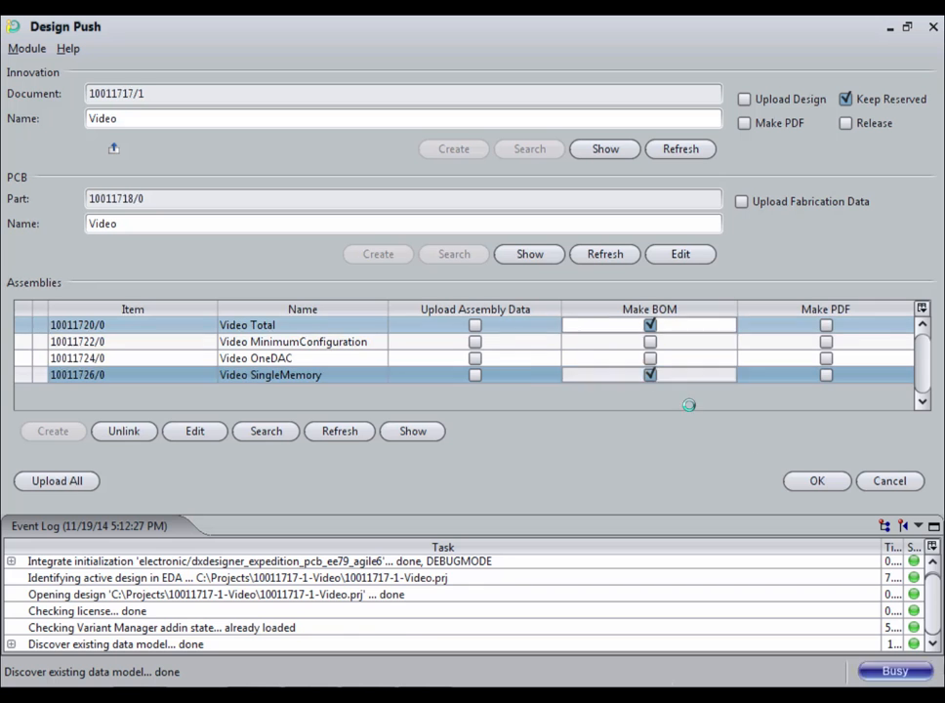
{"action": "left_click", "coordinate": [803, 481]}
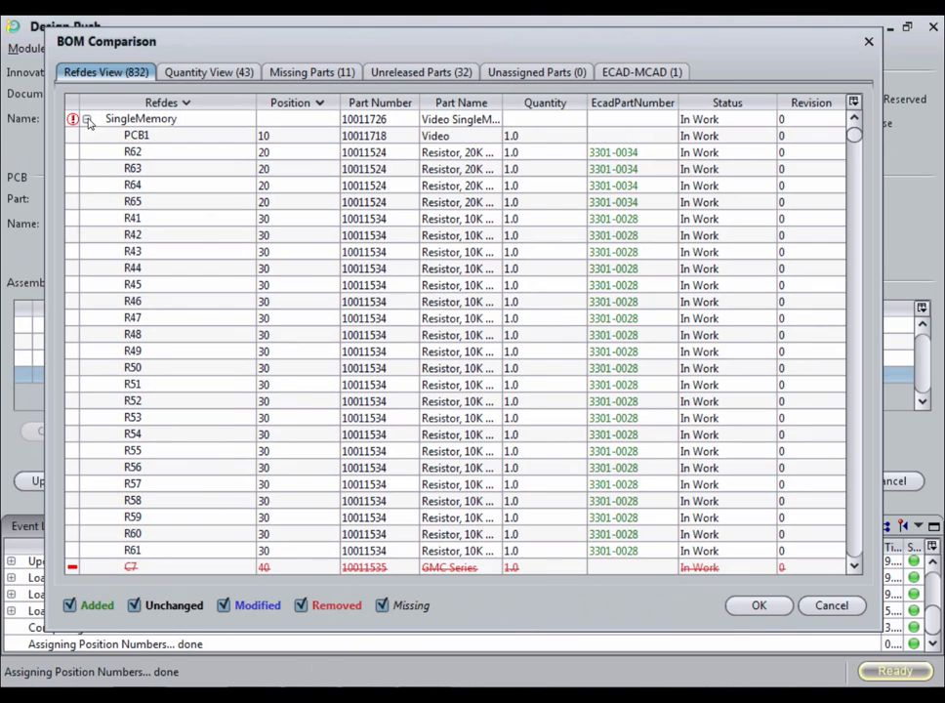
Review the SingleMemory BOM comparison, collapsing the assembly and hiding unchanged parts.
{"action": "left_click", "coordinate": [87, 119]}
{"action": "left_click", "coordinate": [88, 120]}
{"action": "left_click", "coordinate": [169, 606]}
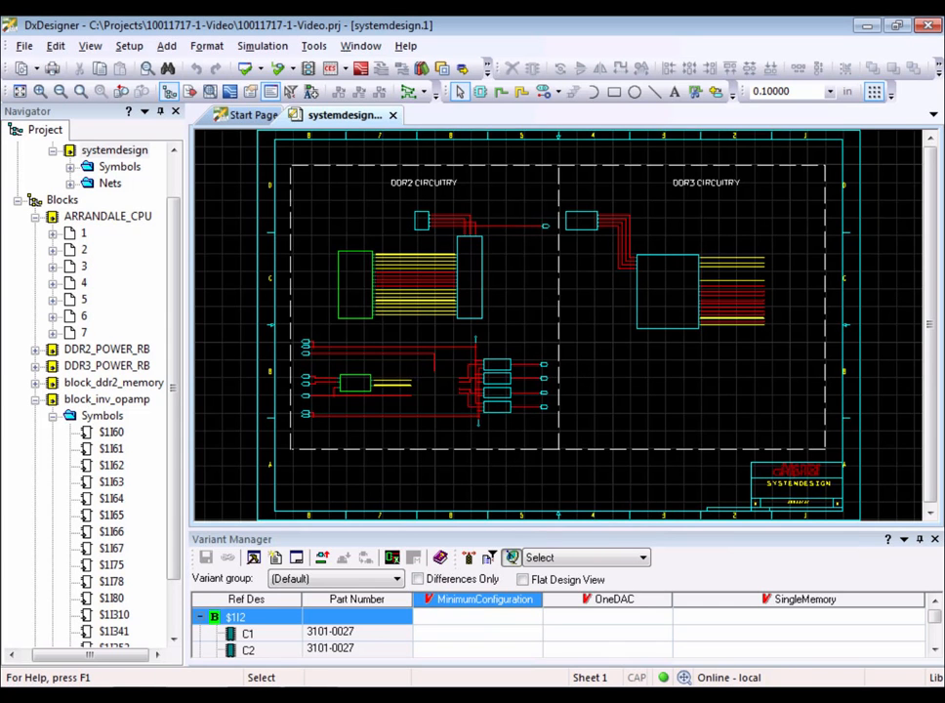
Open the Artikel Abgleichen part synchronization tool from the project.
{"action": "left_click", "coordinate": [313, 46]}
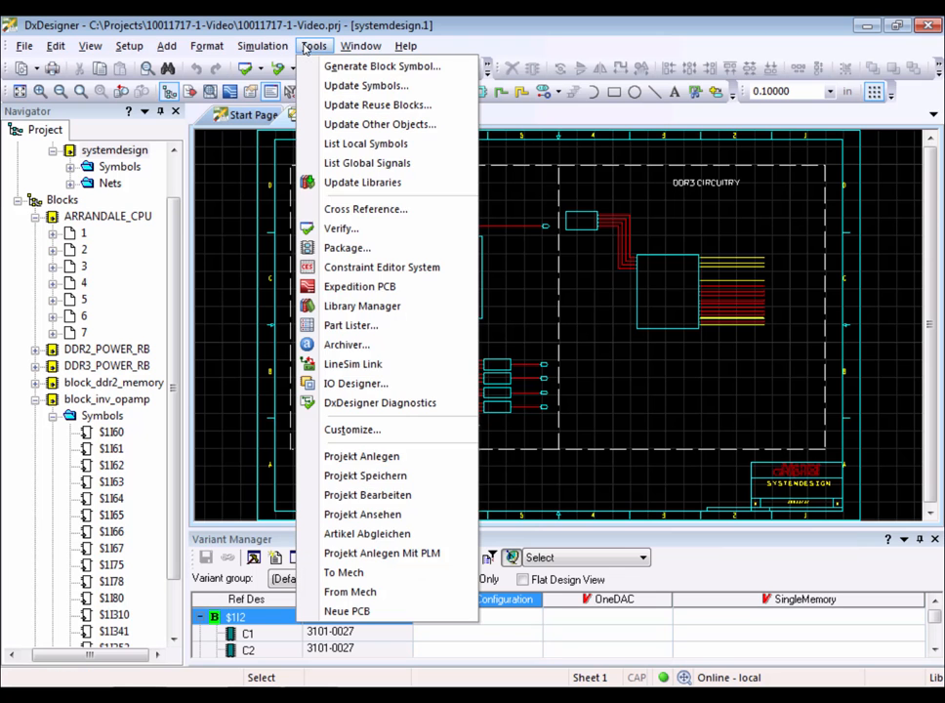
{"action": "left_click", "coordinate": [398, 535]}
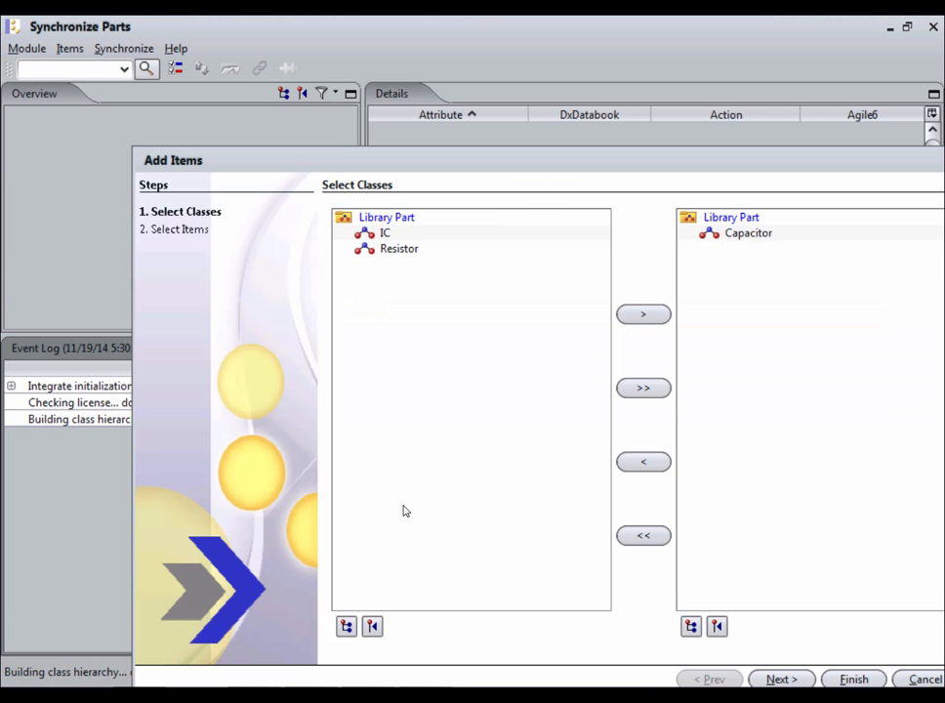
{"action": "left_click_drag", "start_coordinate": [515, 165], "coordinate": [401, 89]}
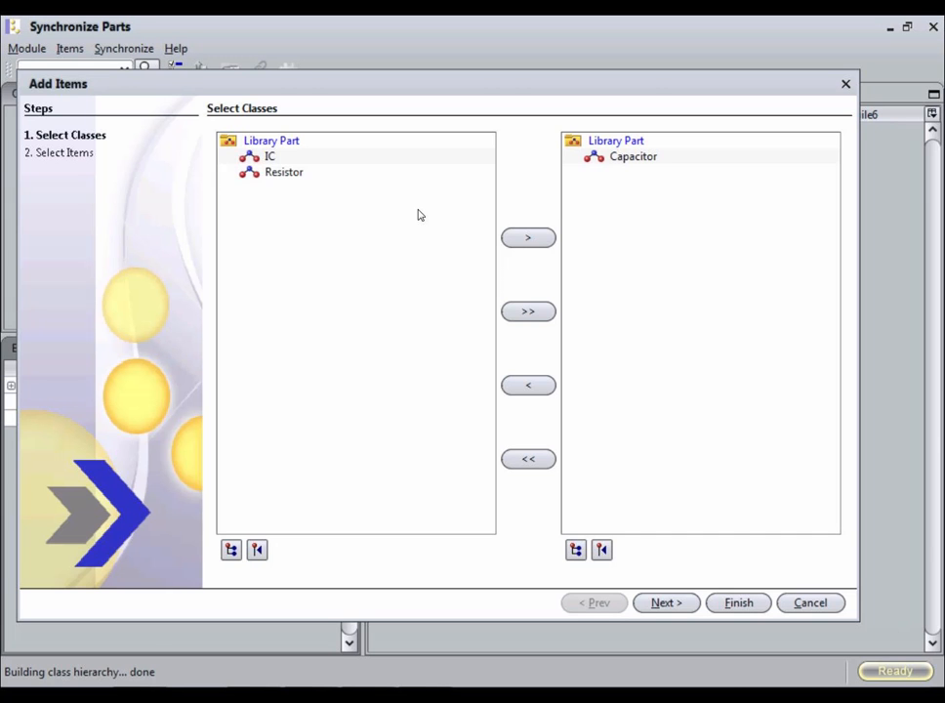
{"action": "left_click", "coordinate": [667, 603]}
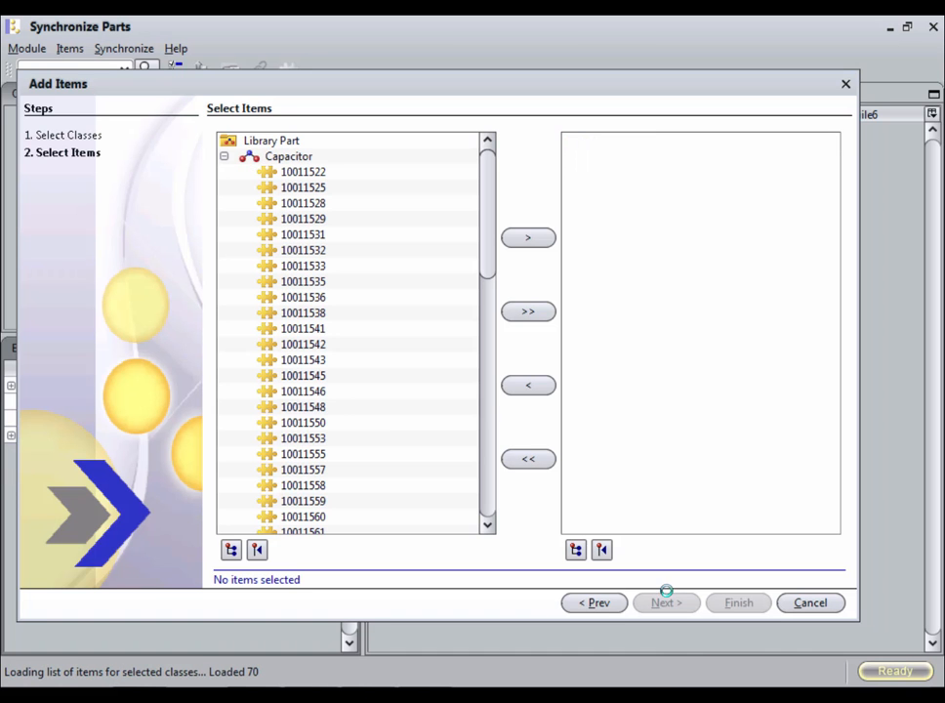
{"action": "double_click", "coordinate": [325, 407]}
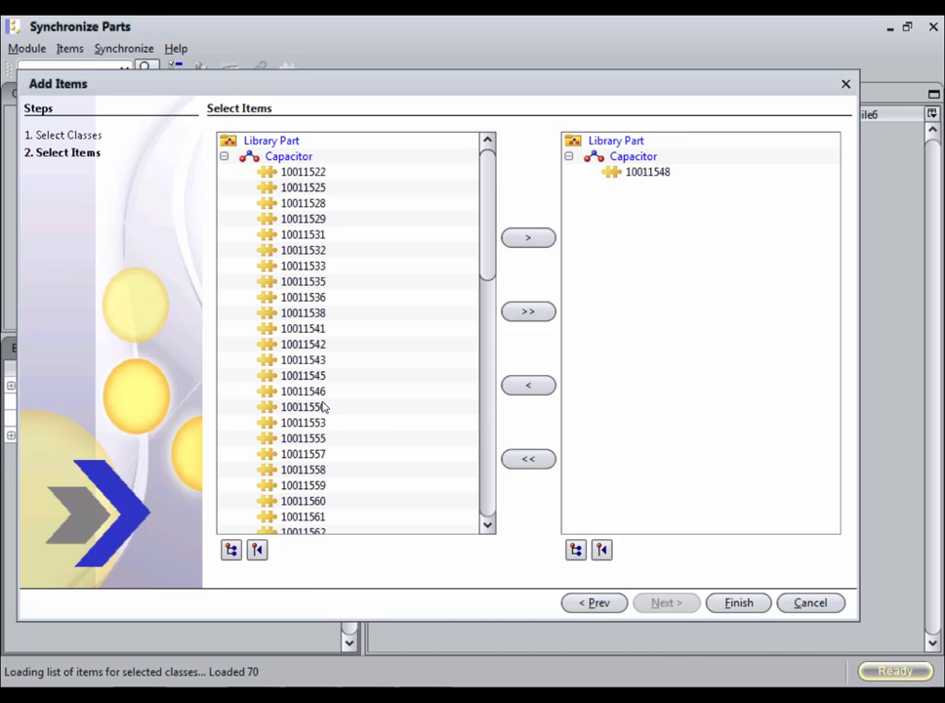
{"action": "left_click", "coordinate": [809, 605]}
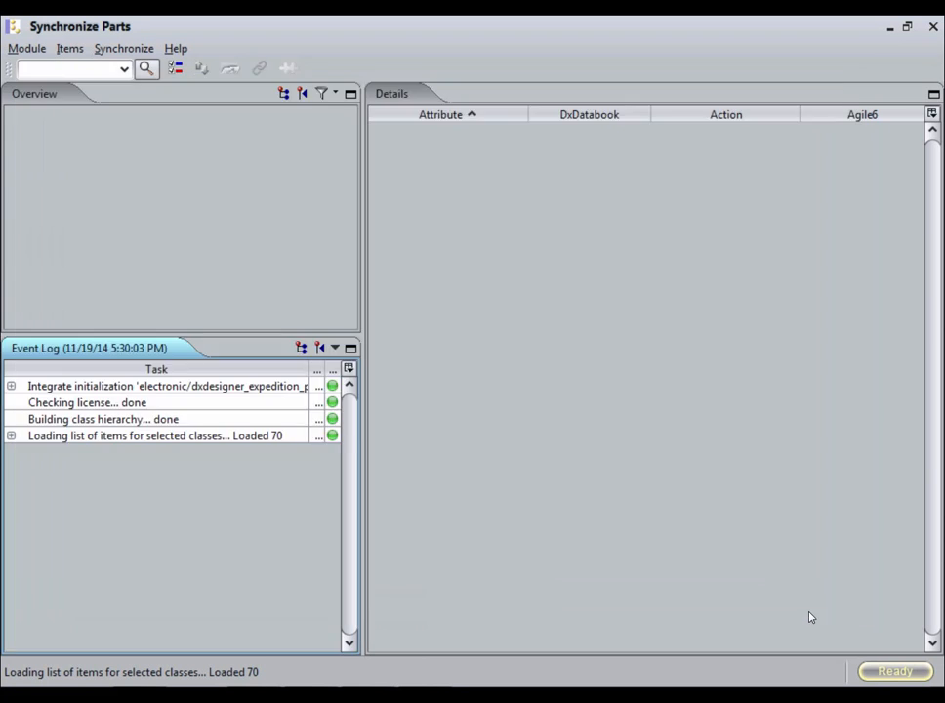
Search library parts matching 100115* and inspect the details of capacitors 10011522 and 10011525.
{"action": "left_click", "coordinate": [124, 70]}
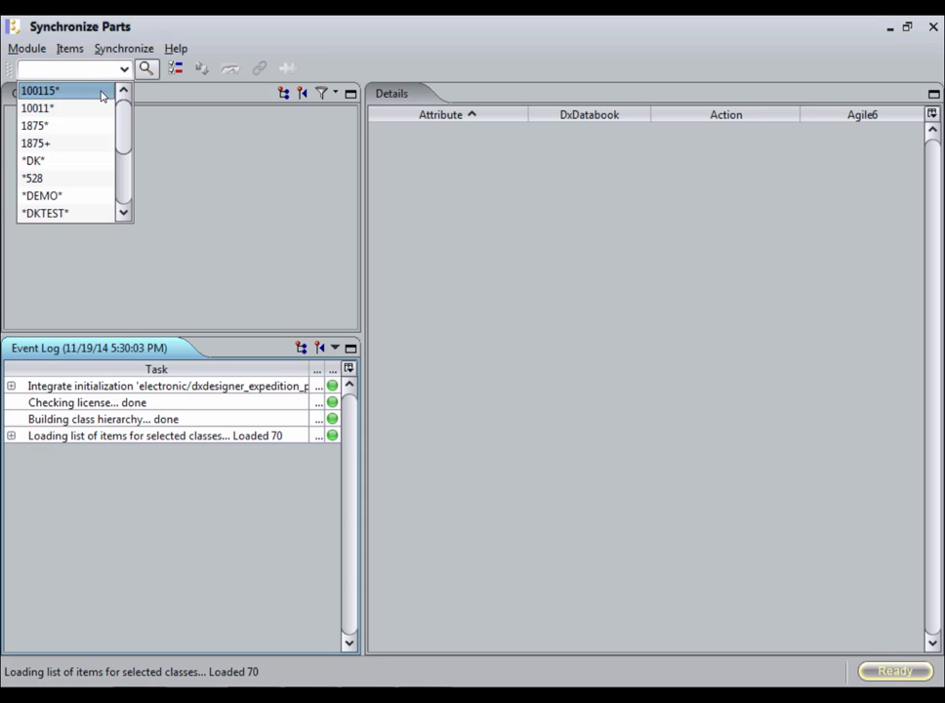
{"action": "left_click", "coordinate": [102, 91]}
{"action": "left_click", "coordinate": [146, 71]}
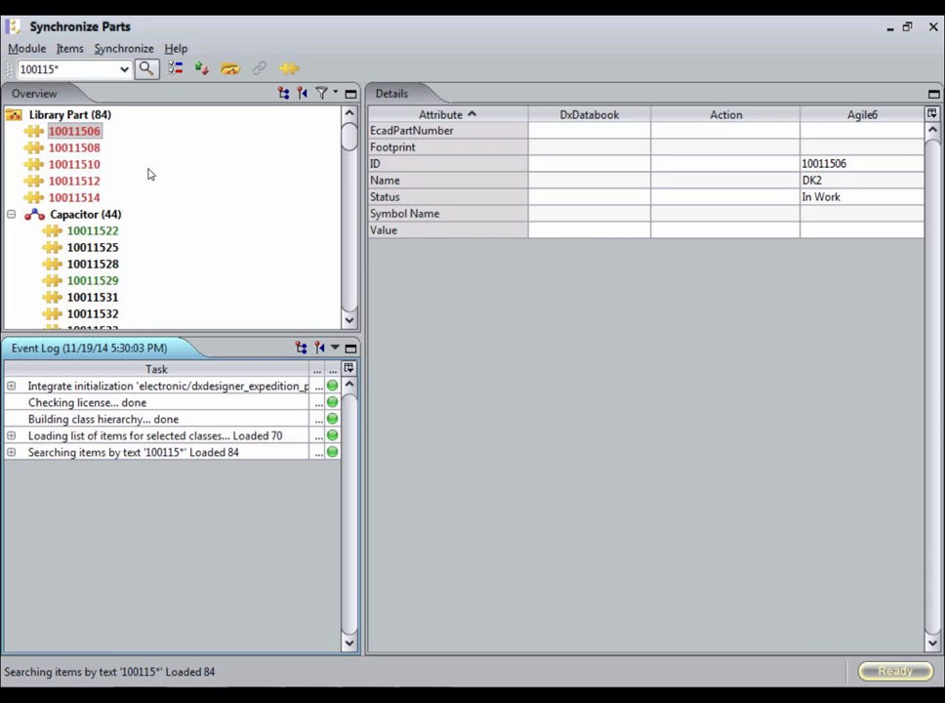
{"action": "left_click", "coordinate": [114, 231]}
{"action": "left_click", "coordinate": [111, 248]}
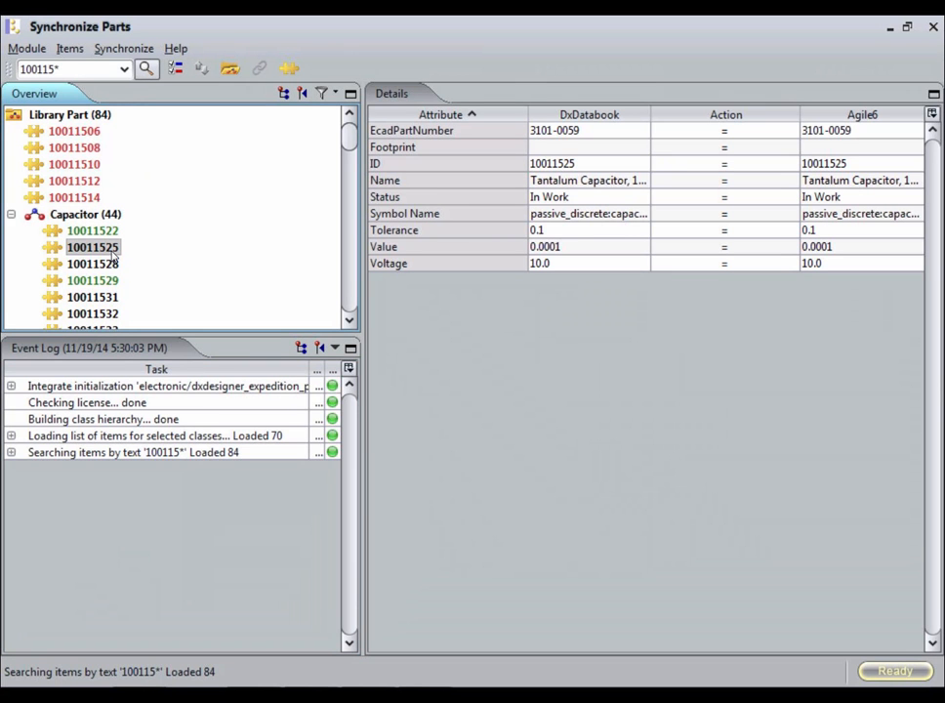
{"action": "left_click", "coordinate": [112, 232]}
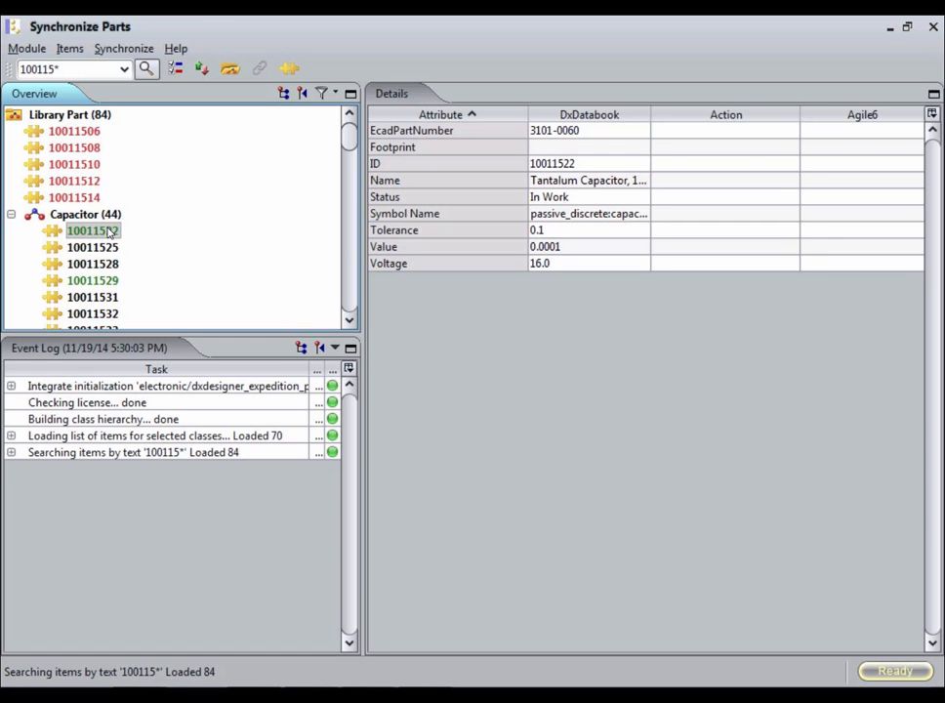
Synchronize capacitor 10011555 between DxDatabook and Agile6, then open it in Agile6.
{"action": "key", "text": "Down"}
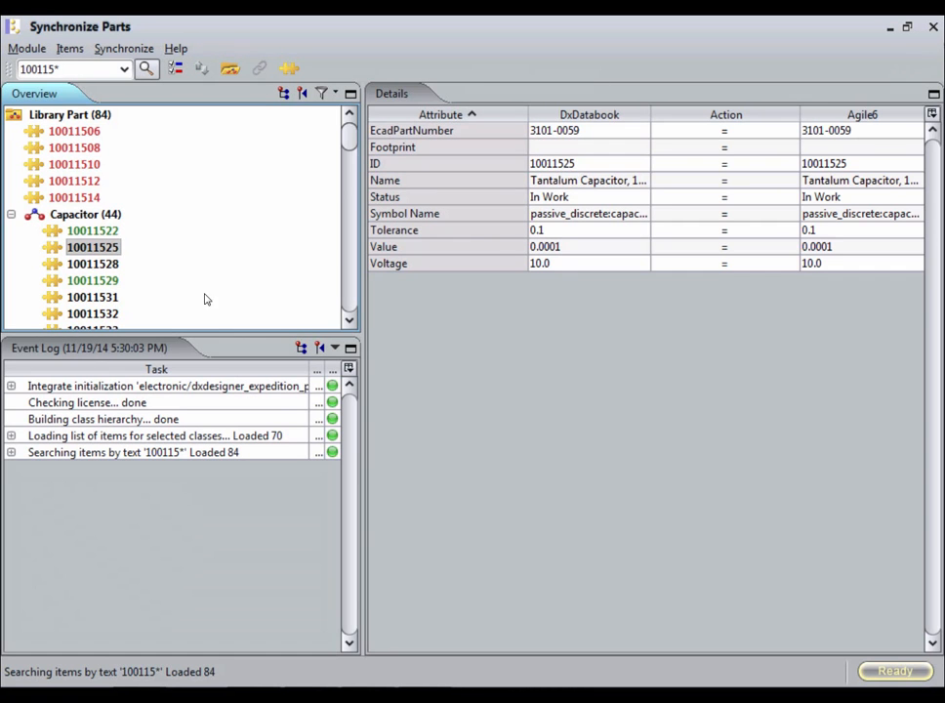
{"action": "left_click", "coordinate": [348, 292]}
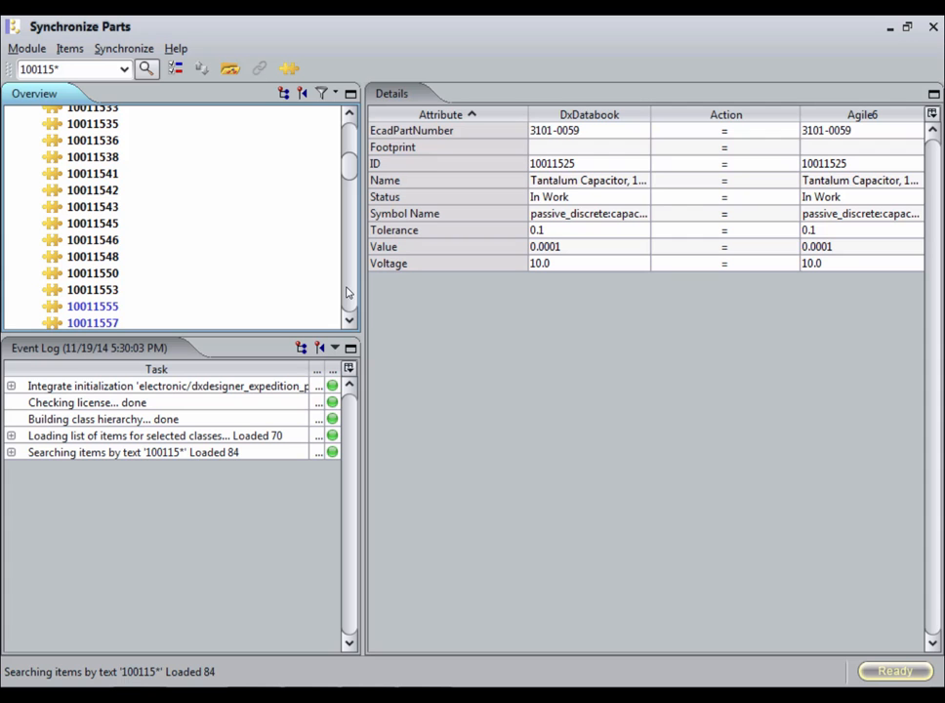
{"action": "left_click", "coordinate": [88, 308]}
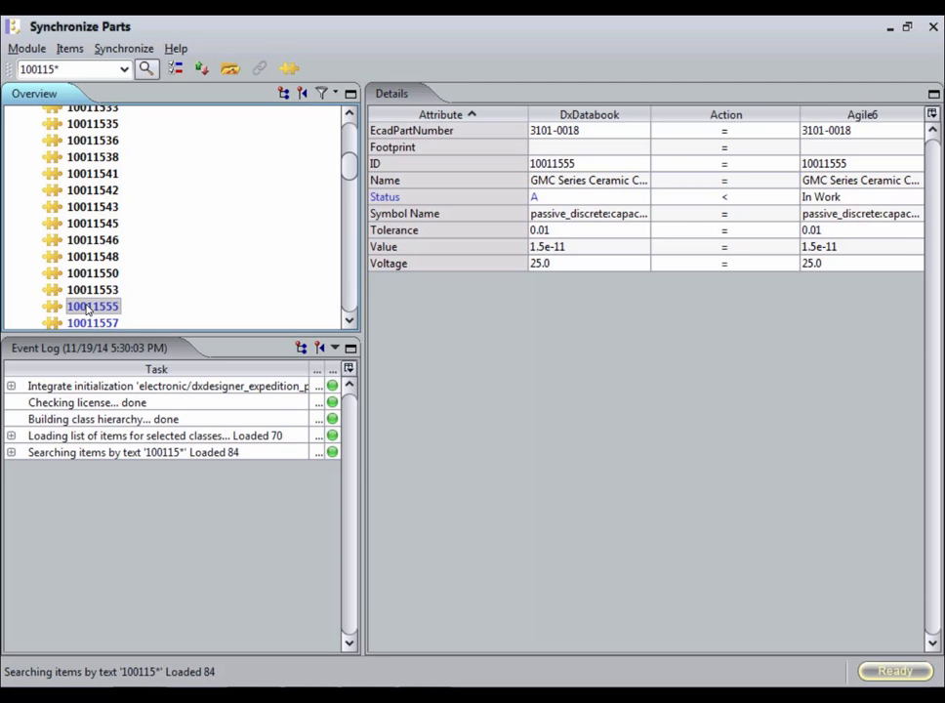
{"action": "right_click", "coordinate": [88, 308]}
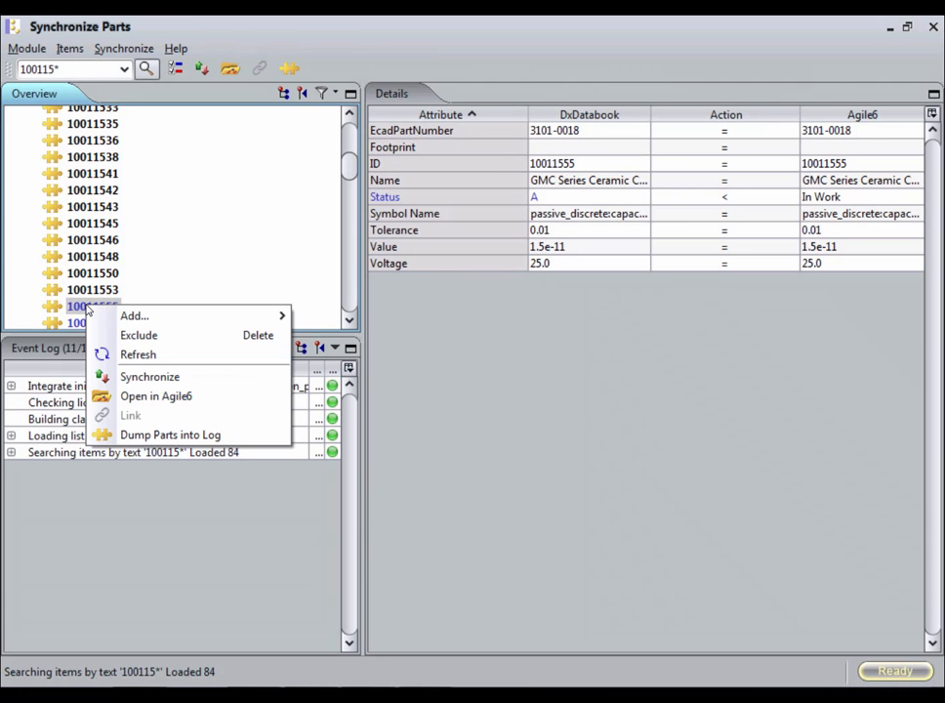
{"action": "left_click", "coordinate": [162, 377]}
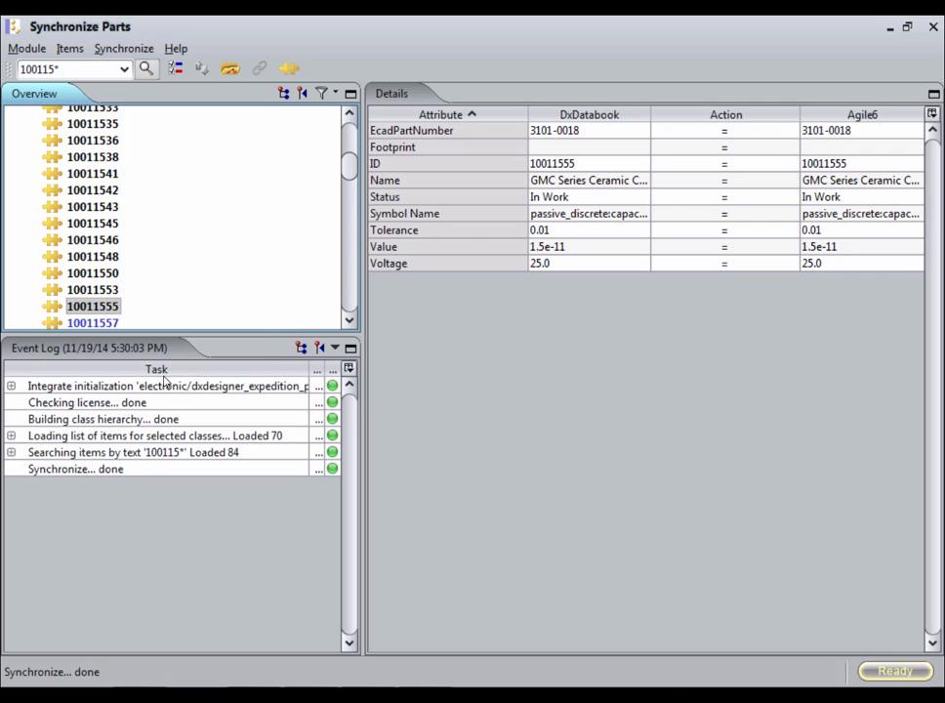
{"action": "right_click", "coordinate": [112, 314]}
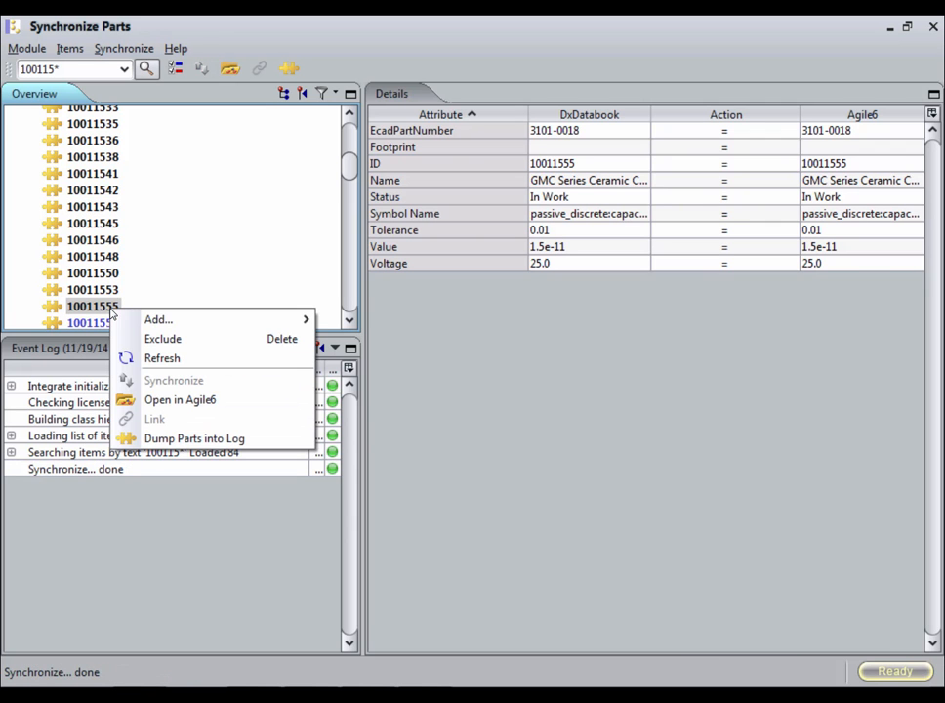
{"action": "left_click", "coordinate": [185, 401]}
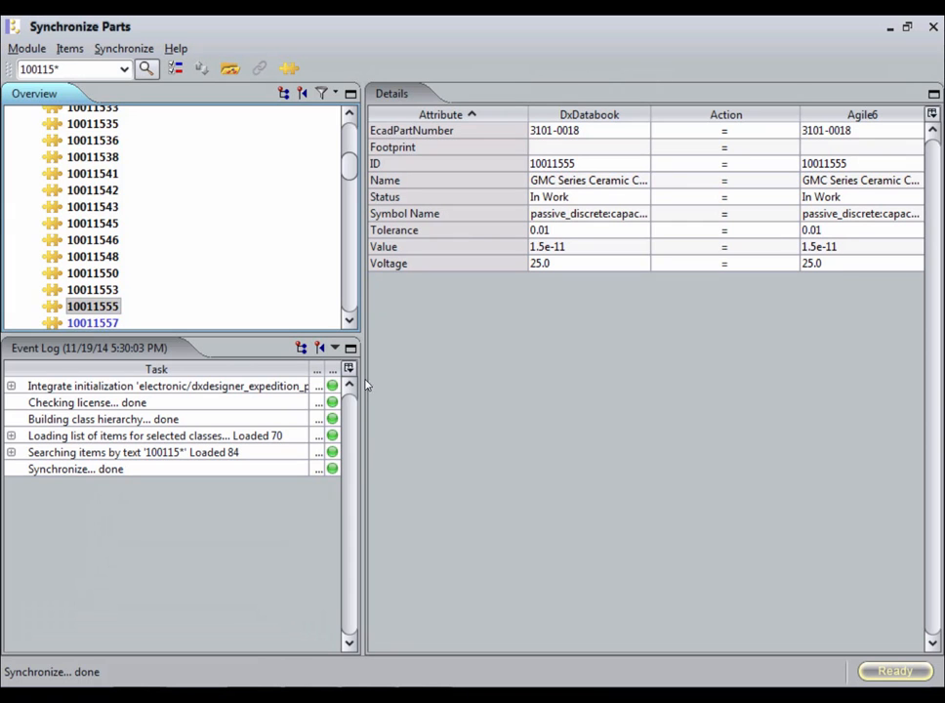
Synchronize capacitor 10011522 to Agile6.
{"action": "scroll", "coordinate": [355, 144], "scroll_direction": "up", "scroll_amount": 5}
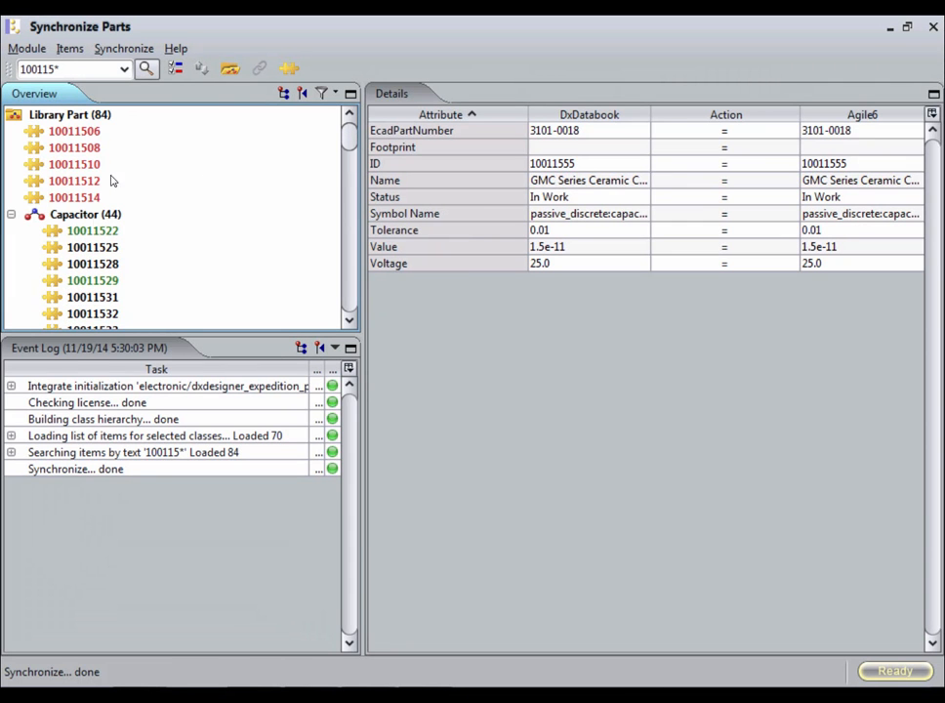
{"action": "right_click", "coordinate": [94, 234]}
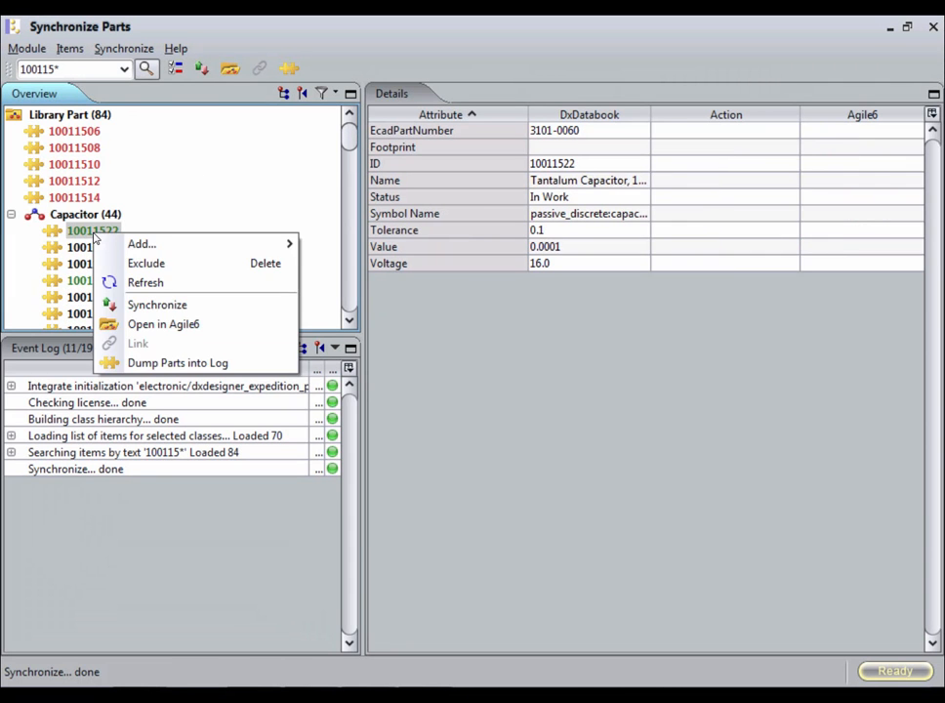
{"action": "left_click", "coordinate": [157, 304]}
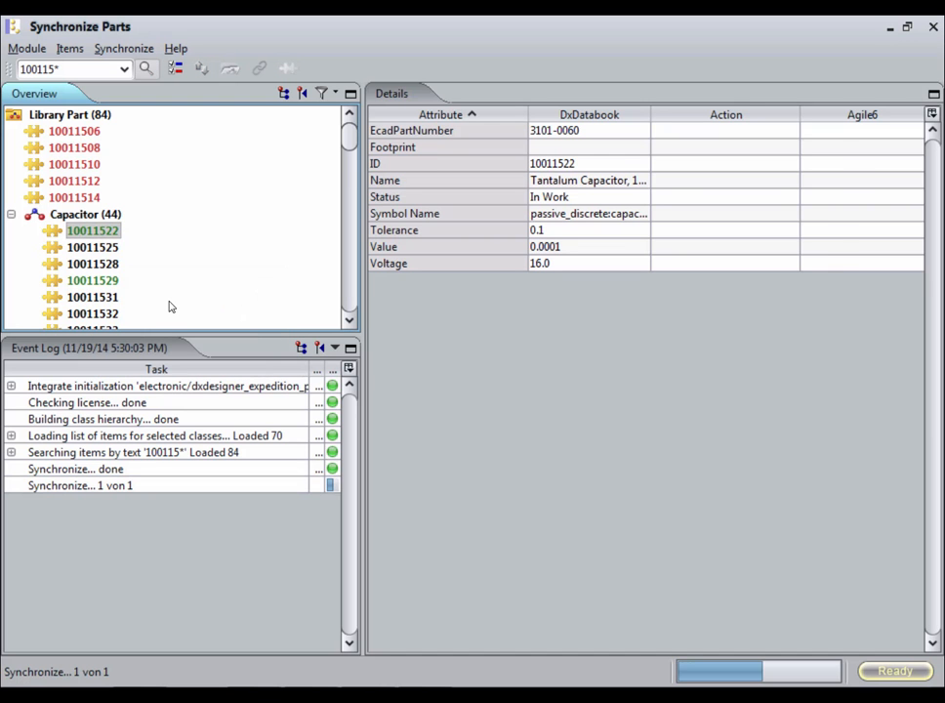